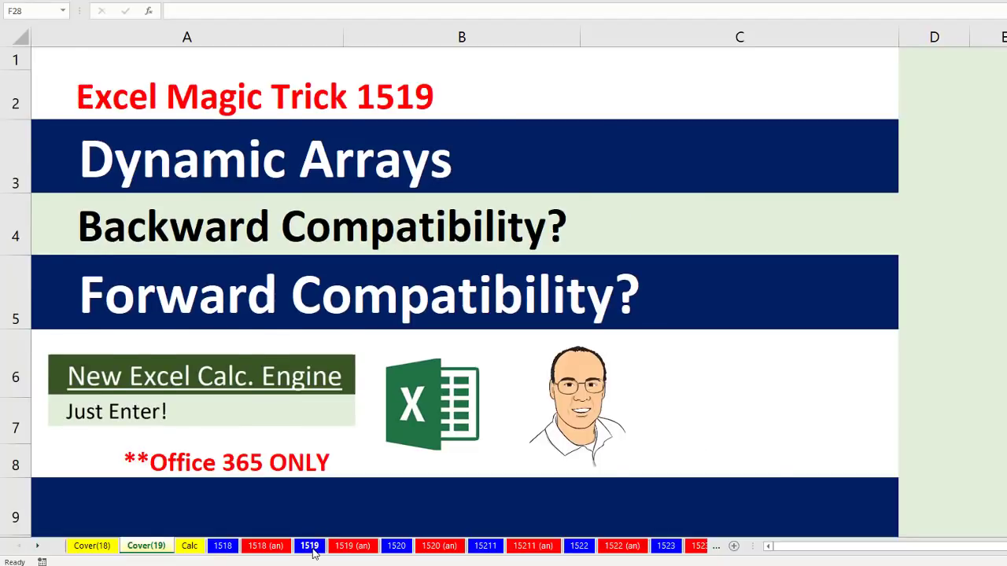
Step: Enter the formula =AVERAGE(IF((A5:A18=F5)+(D5:D18=H5),C5:C18)) in cell F8 under Single Cell Array, and select the cell to review it
{"action": "double_click", "coordinate": [362, 213]}
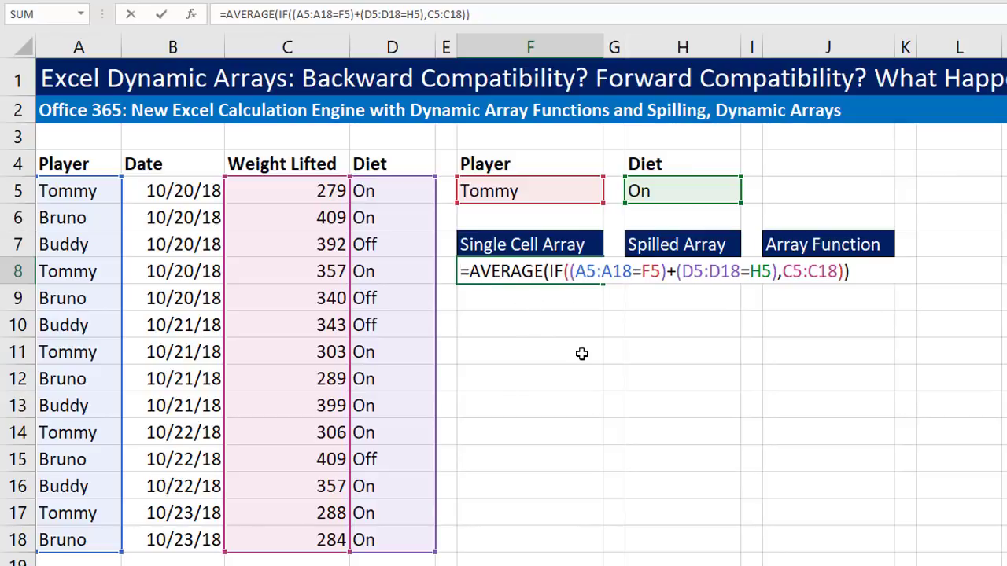
{"action": "key", "text": "Return"}
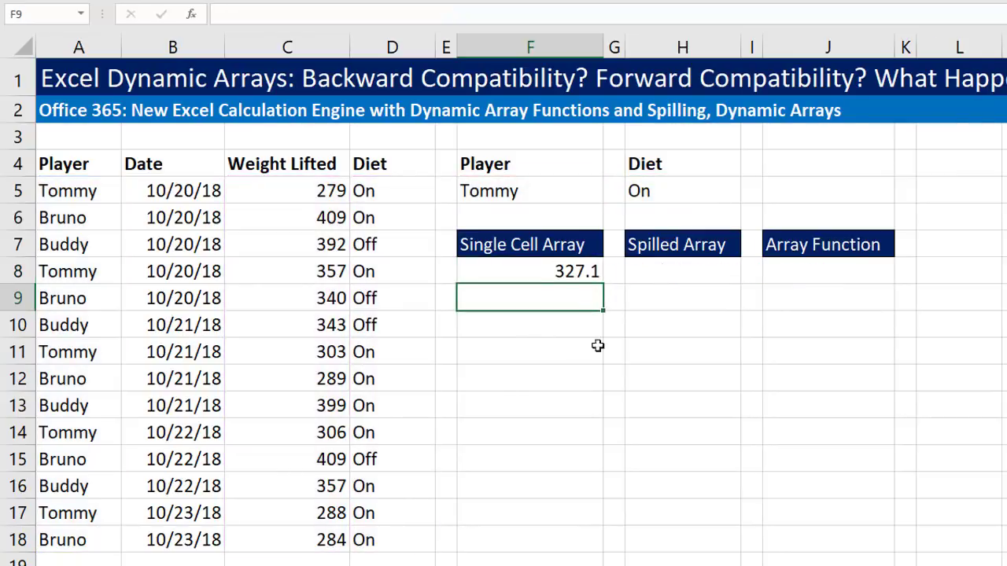
{"action": "left_click", "coordinate": [559, 274]}
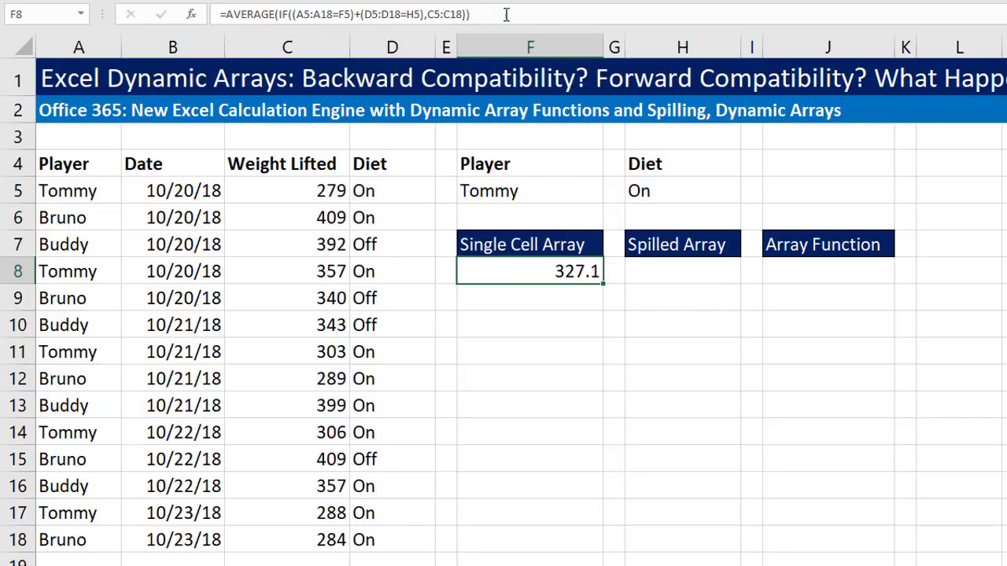
Step: Enter =C5:C18 in cell H8 as a spilled array and check the formula shown for cells H8 to H10
{"action": "left_click", "coordinate": [690, 273]}
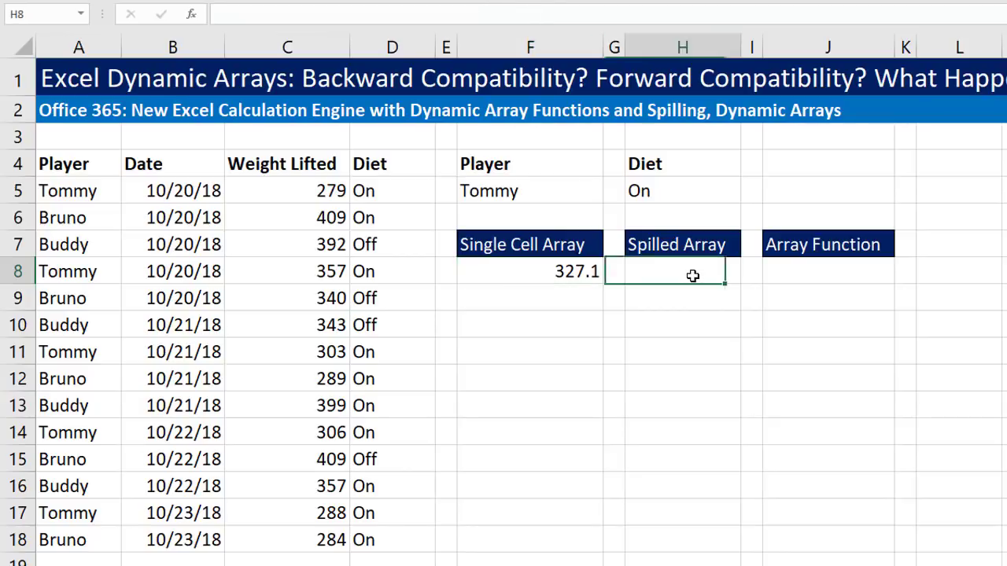
{"action": "type", "text": "="}
{"action": "left_click_drag", "start_coordinate": [322, 191], "coordinate": [286, 538]}
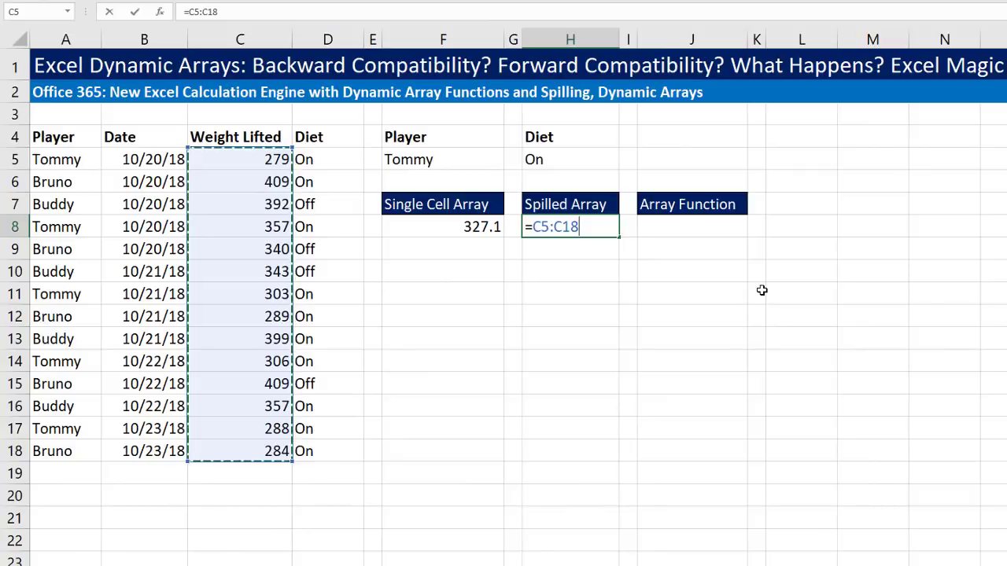
{"action": "key", "text": "Return"}
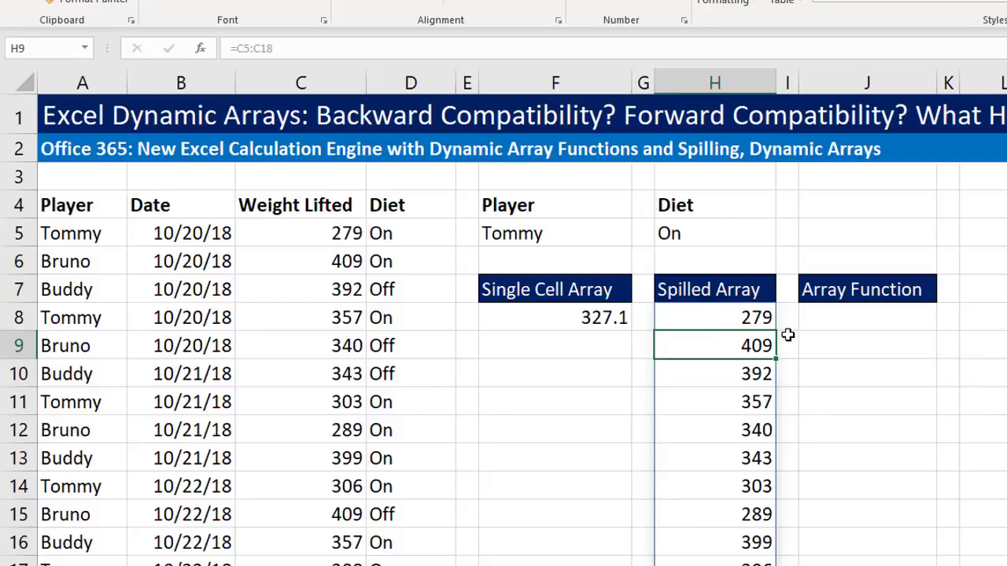
{"action": "left_click", "coordinate": [543, 226]}
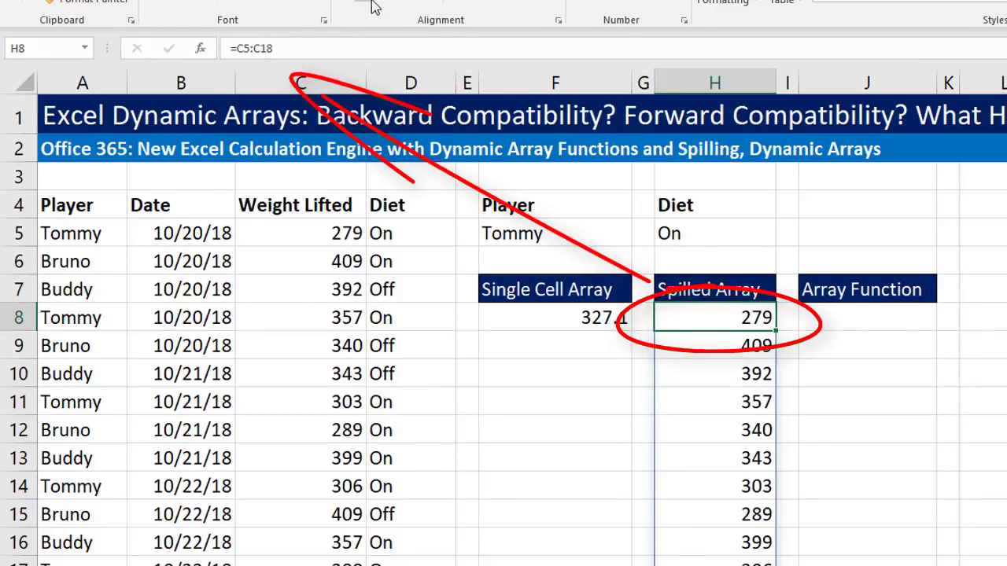
{"action": "left_click", "coordinate": [725, 347]}
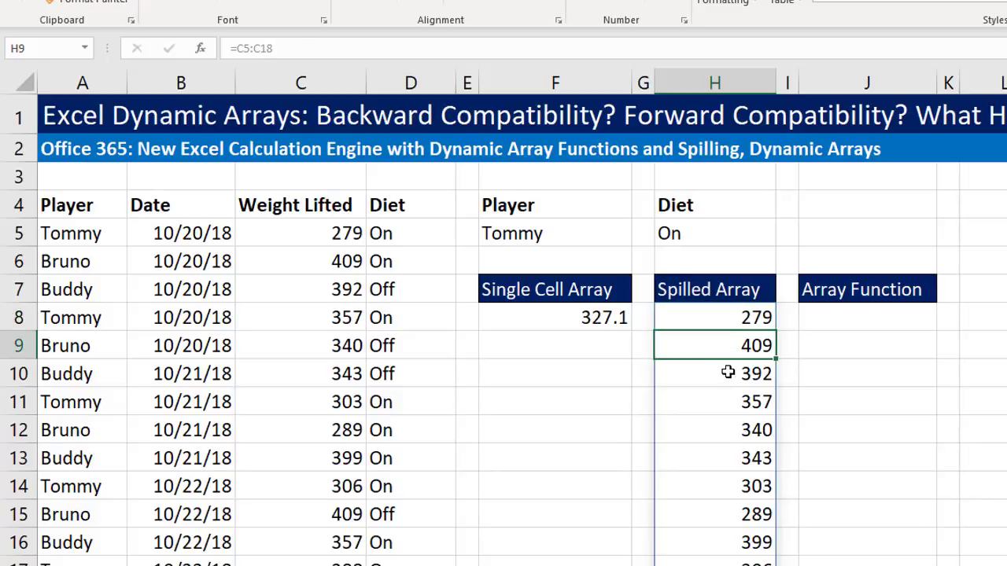
{"action": "left_click", "coordinate": [729, 371]}
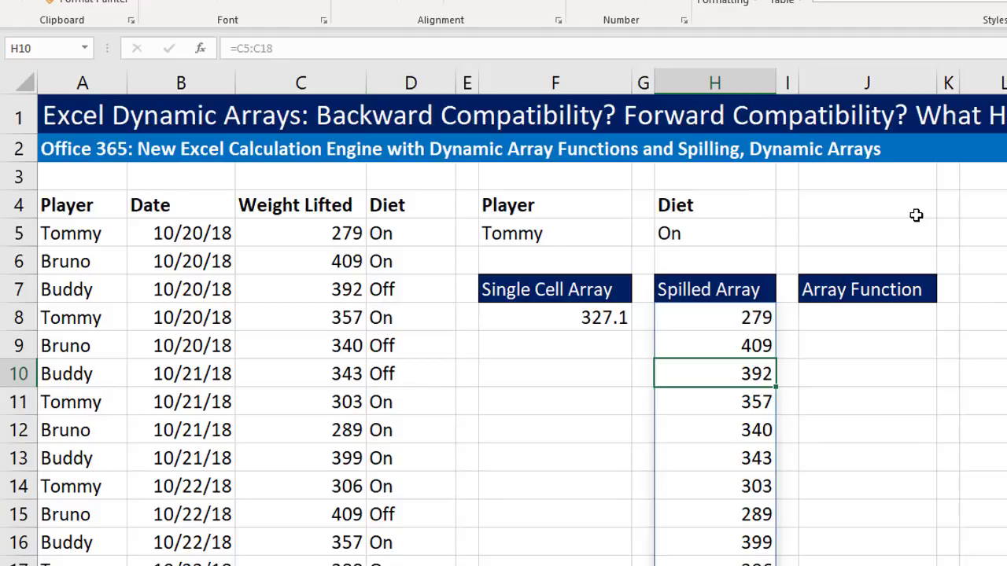
Step: Enter =UNIQUE(A5:A18) in cell J8 under Array Function, check its spilled cells, and save the workbook
{"action": "left_click", "coordinate": [882, 319]}
{"action": "type", "text": "="}
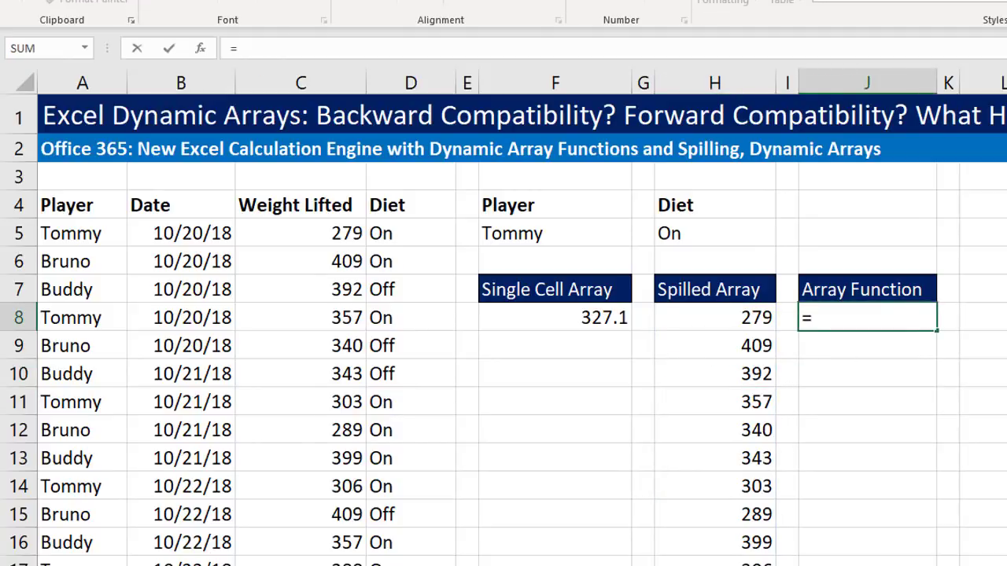
{"action": "type", "text": "uniq"}
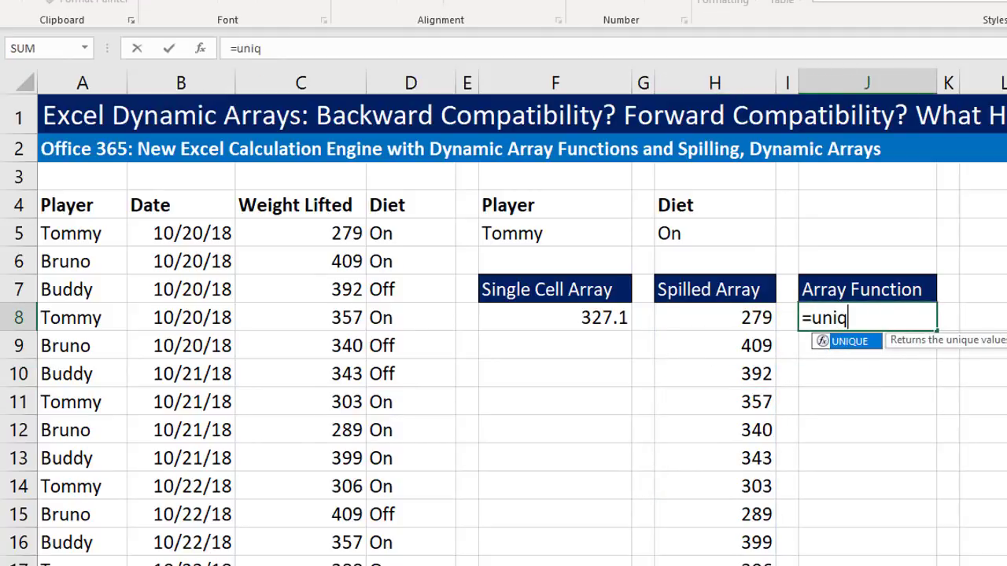
{"action": "key", "text": "Tab"}
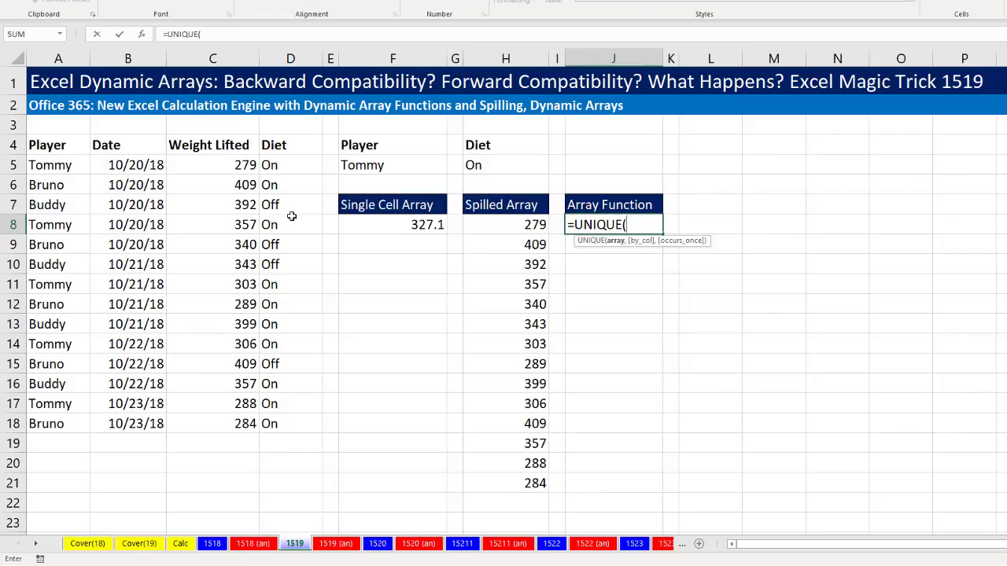
{"action": "left_click_drag", "start_coordinate": [51, 161], "coordinate": [57, 417]}
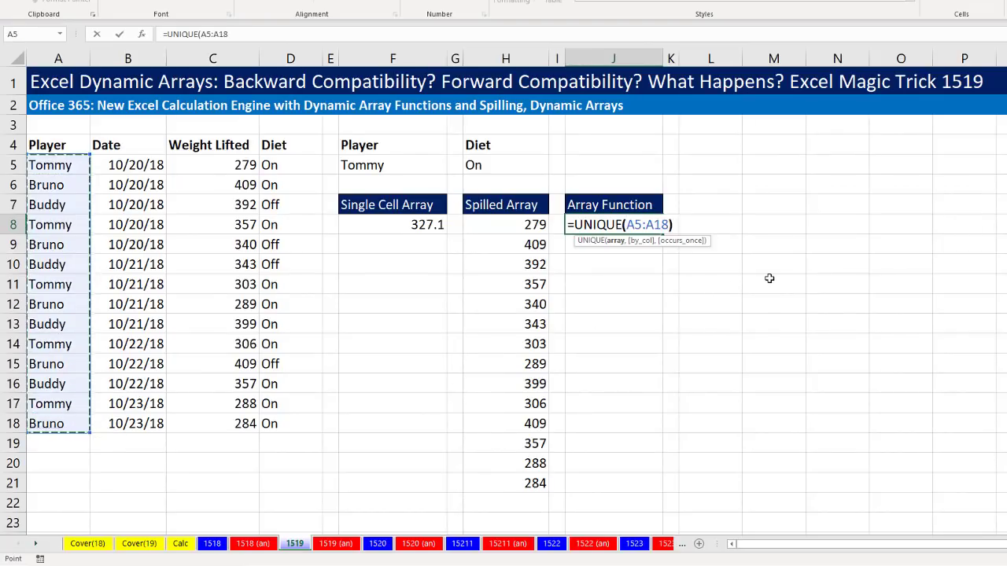
{"action": "type", "text": ")"}
{"action": "key", "text": "ctrl+Return"}
{"action": "key", "text": "Return"}
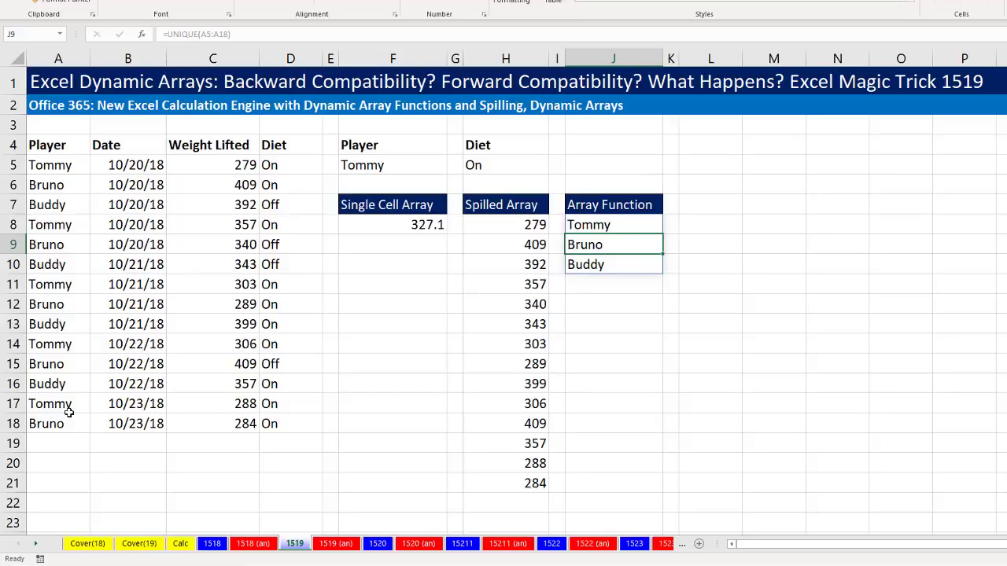
{"action": "left_click", "coordinate": [586, 226]}
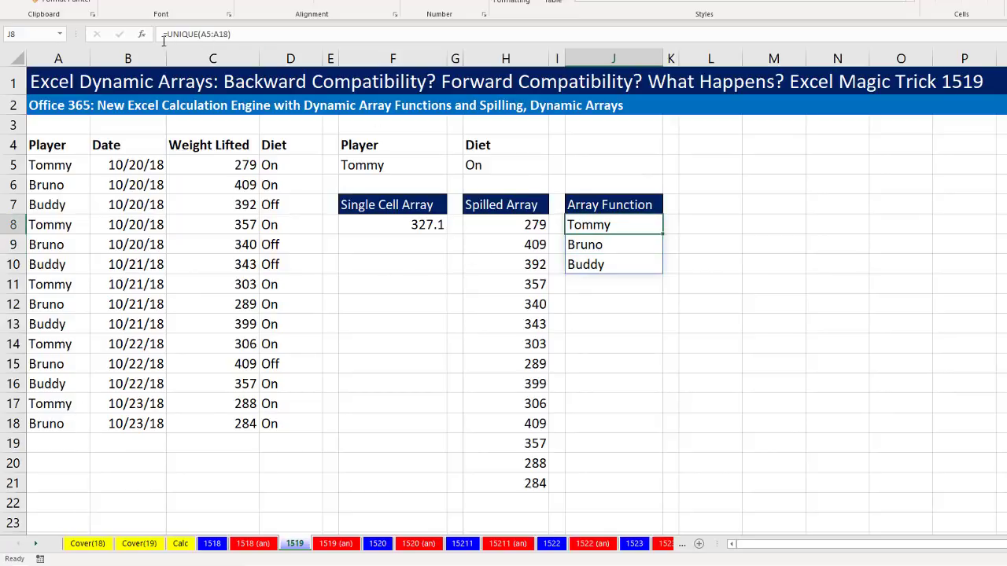
{"action": "left_click", "coordinate": [601, 243]}
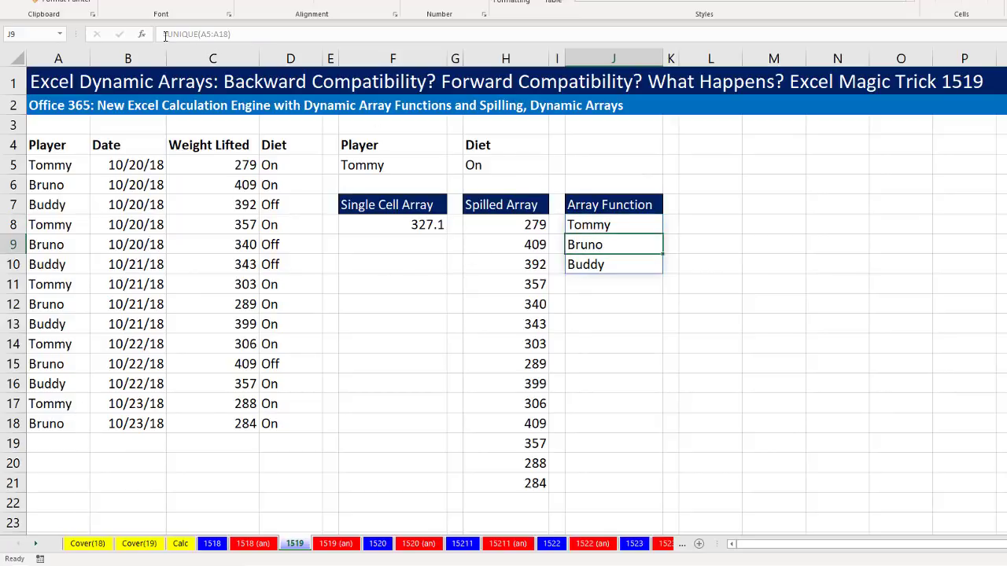
{"action": "key", "text": "ctrl+s"}
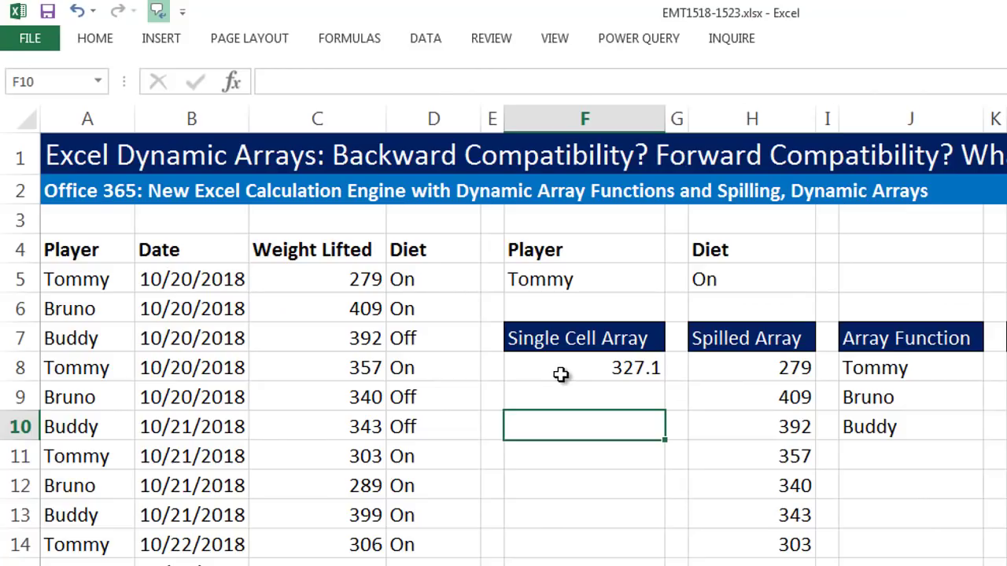
Step: In the older Excel version's copy of EMT1518-1523.xlsx, examine the formulas in F8 and several Spilled Array cells in column H
{"action": "left_click", "coordinate": [561, 375]}
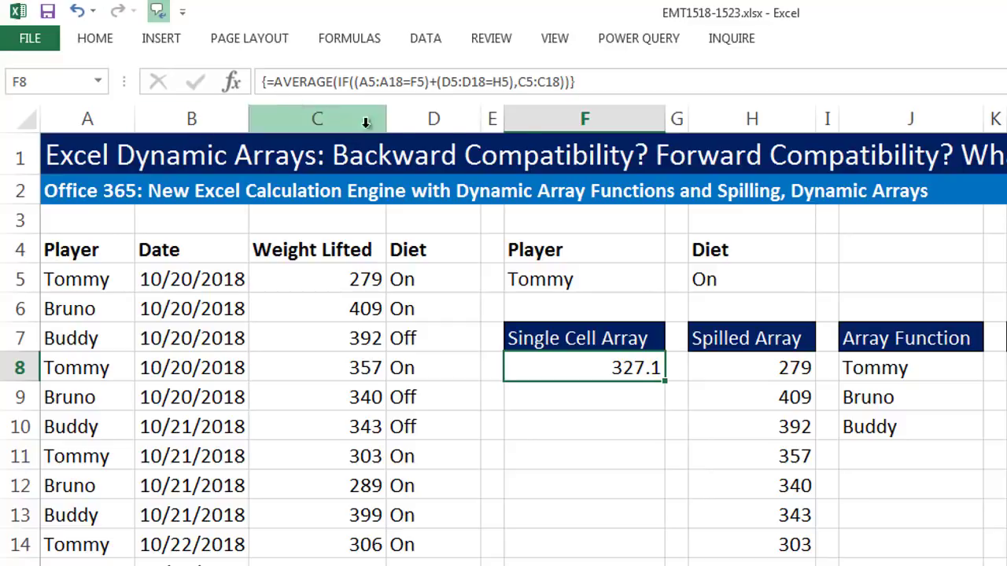
{"action": "left_click", "coordinate": [740, 368]}
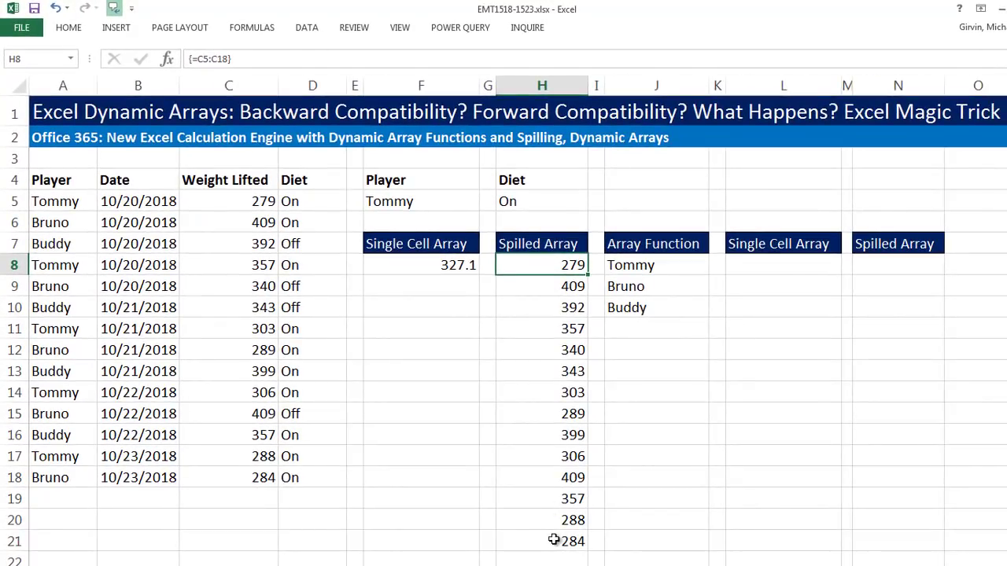
{"action": "left_click", "coordinate": [548, 311]}
{"action": "left_click", "coordinate": [548, 367]}
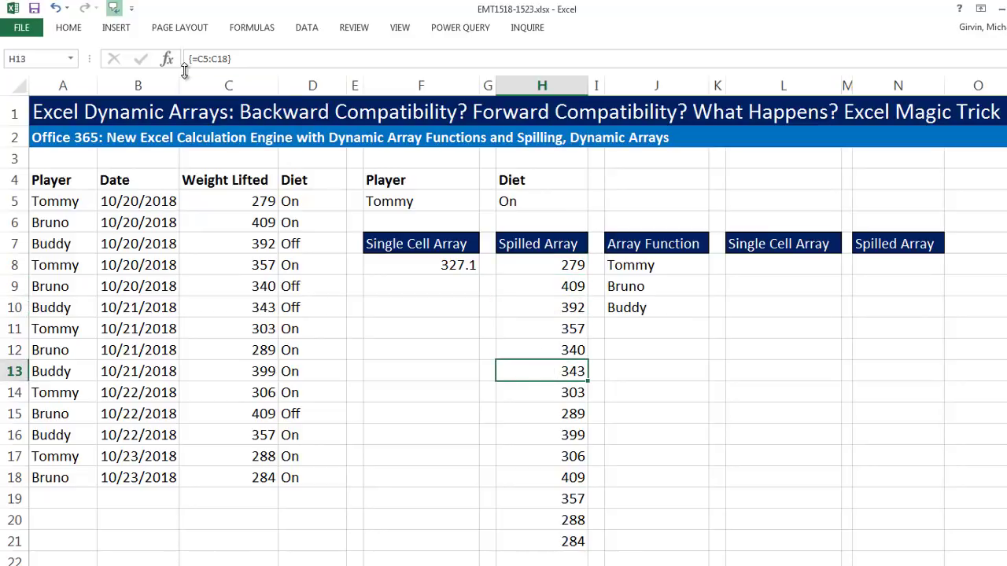
{"action": "left_click", "coordinate": [559, 437]}
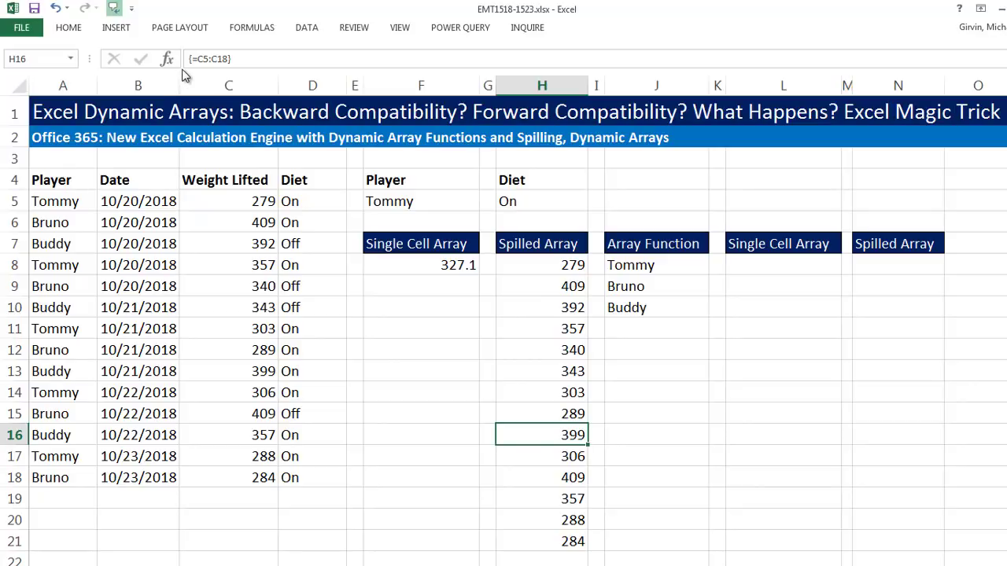
{"action": "left_click", "coordinate": [571, 272]}
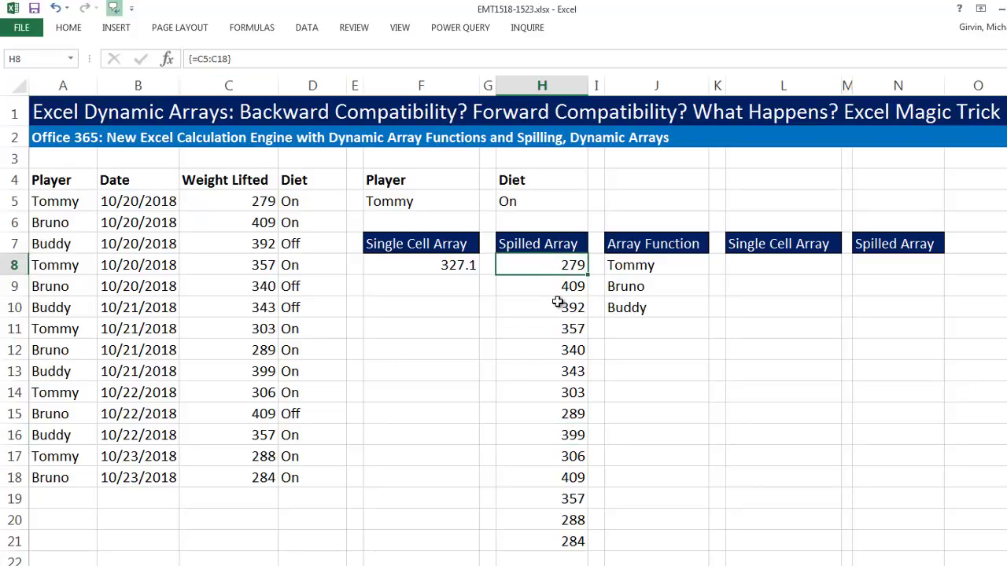
{"action": "left_click", "coordinate": [559, 306]}
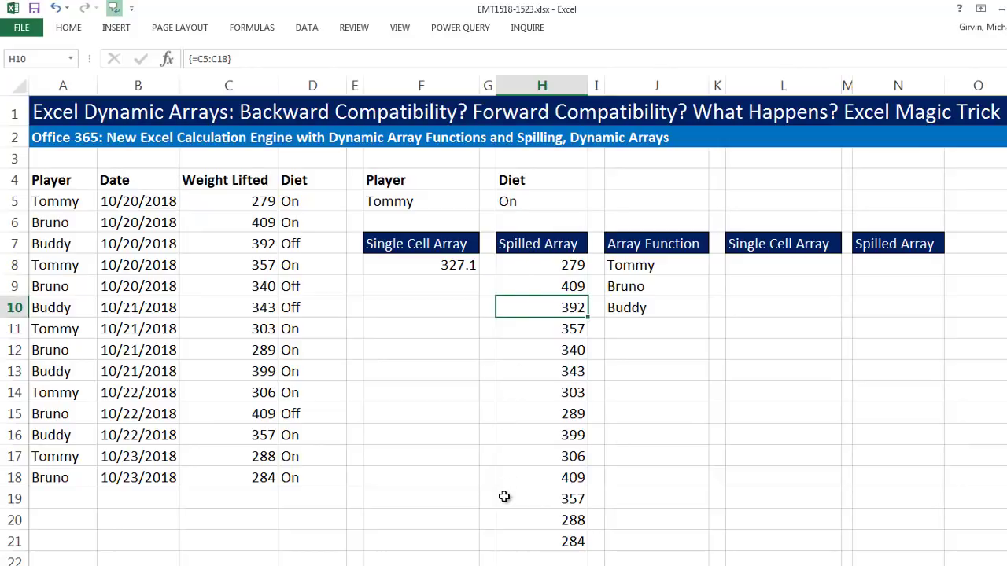
Step: Examine the formulas in Array Function cells J8 to J10 and compare them with the Spilled Array formulas in column H
{"action": "left_click", "coordinate": [636, 268]}
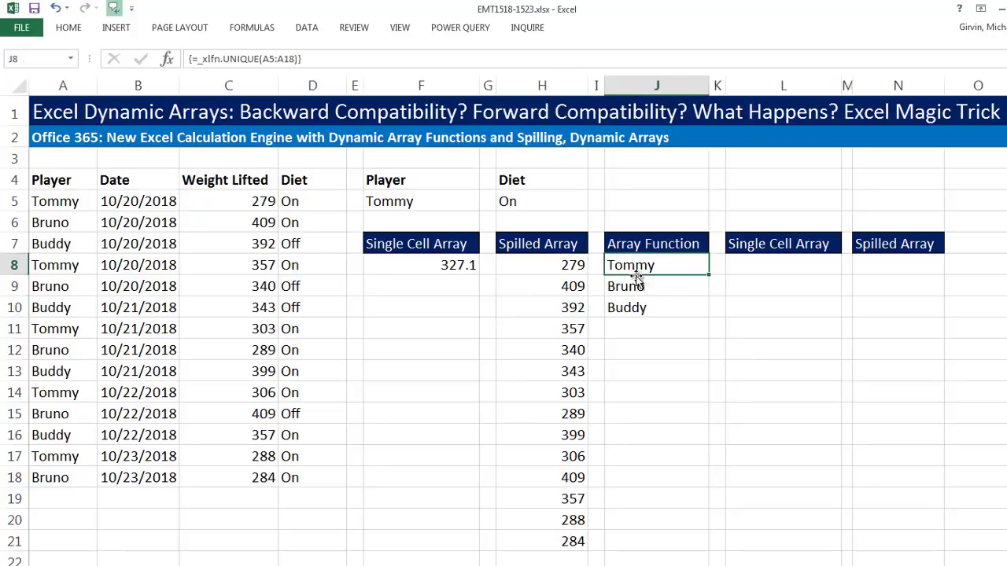
{"action": "left_click", "coordinate": [664, 292]}
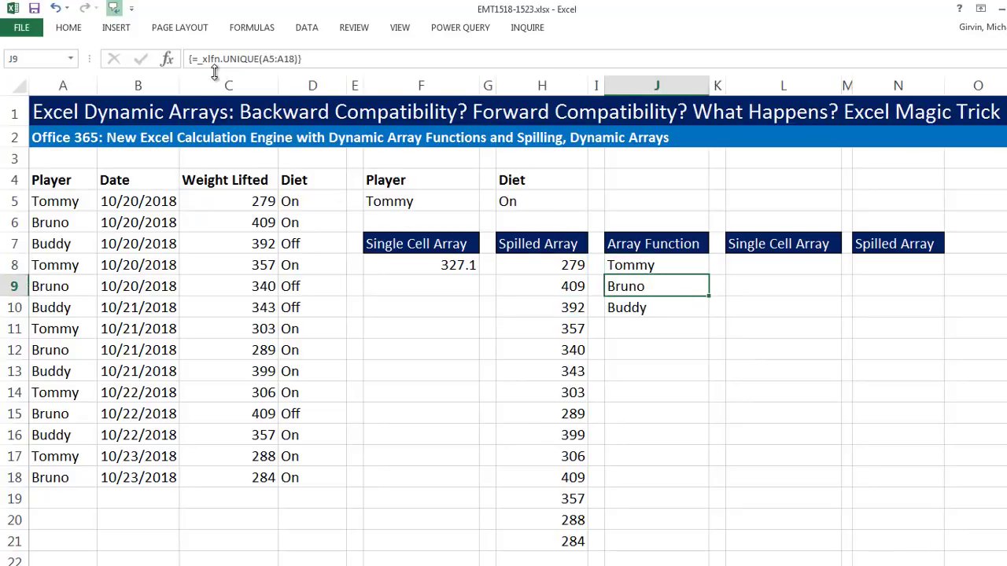
{"action": "left_click", "coordinate": [643, 308]}
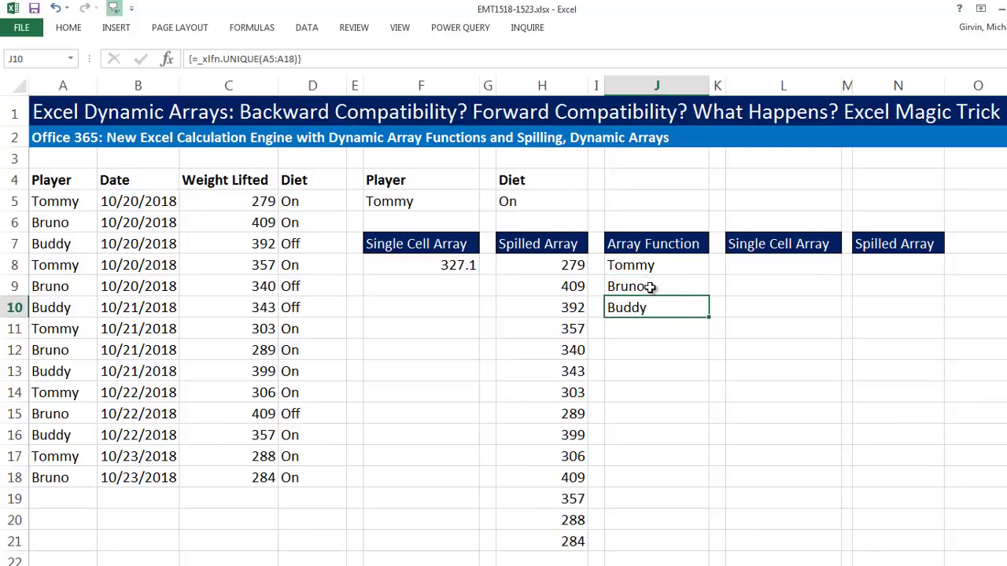
{"action": "left_click", "coordinate": [637, 265]}
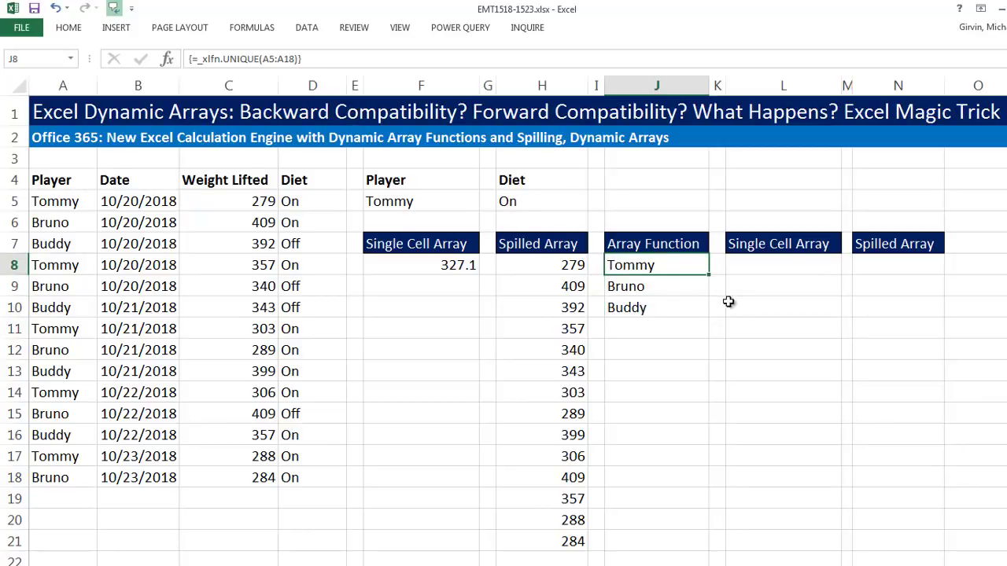
{"action": "left_click", "coordinate": [642, 290]}
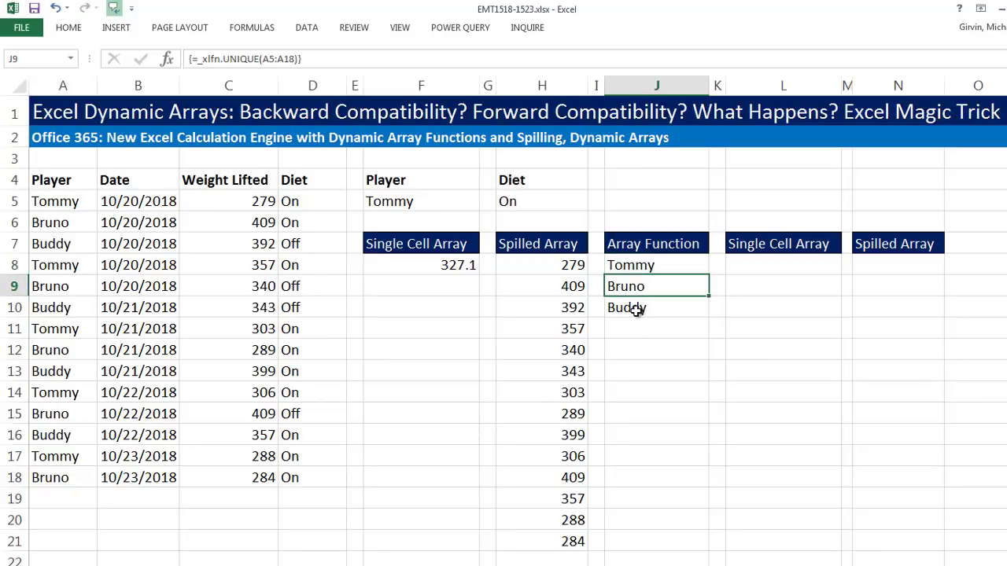
{"action": "left_click", "coordinate": [638, 307]}
{"action": "left_click", "coordinate": [543, 309]}
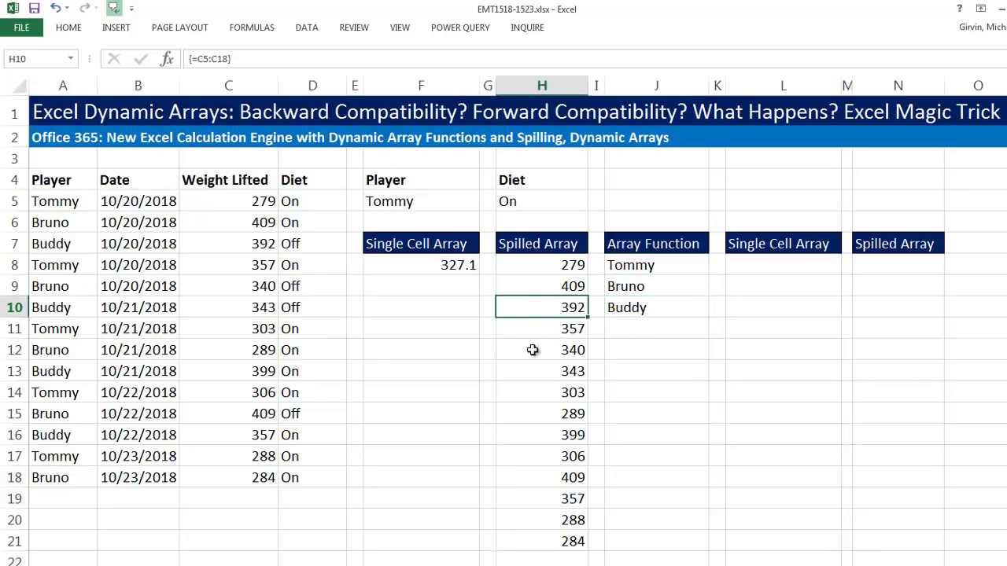
{"action": "left_click", "coordinate": [534, 352]}
{"action": "left_click", "coordinate": [624, 268]}
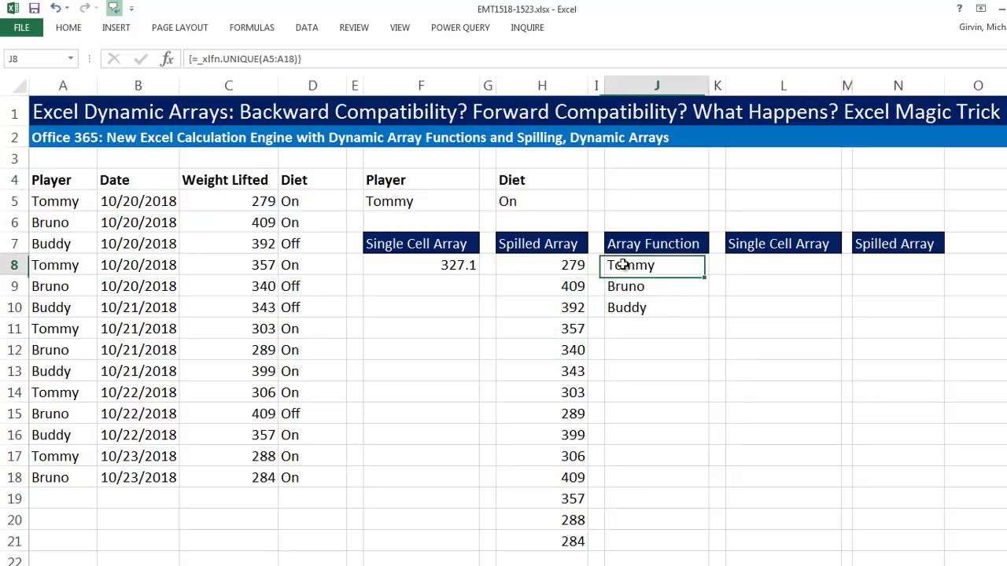
Step: Try to re-enter the UNIQUE formula in the single cell J9 of the Array Function results, and cancel the edit
{"action": "left_click", "coordinate": [632, 289]}
{"action": "double_click", "coordinate": [635, 286]}
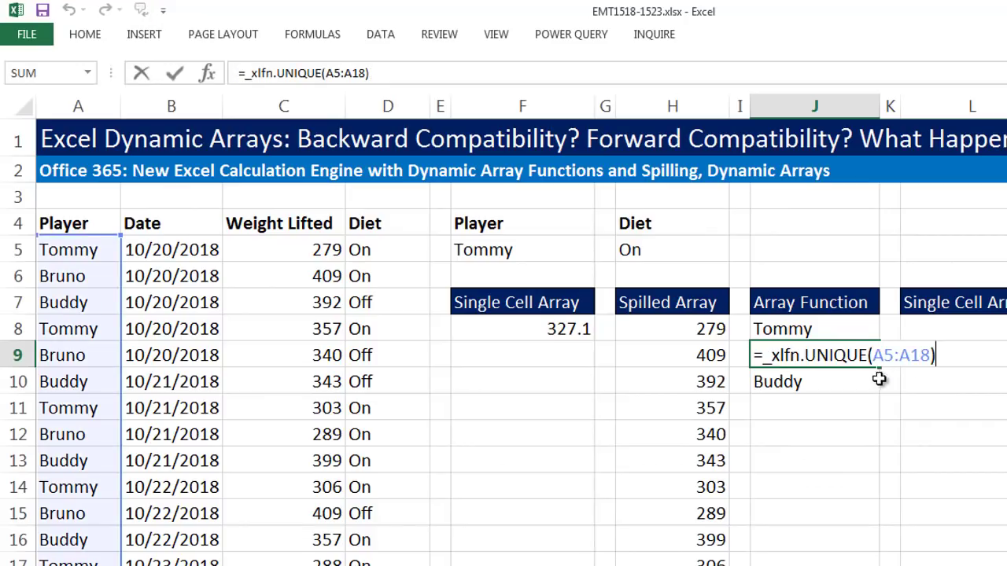
{"action": "key", "text": "Return"}
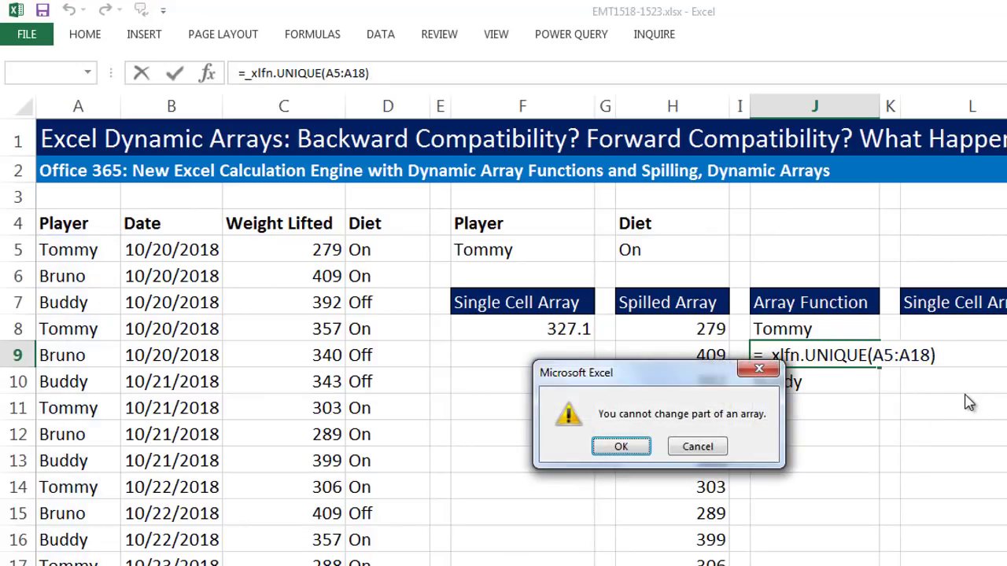
{"action": "key", "text": "Escape"}
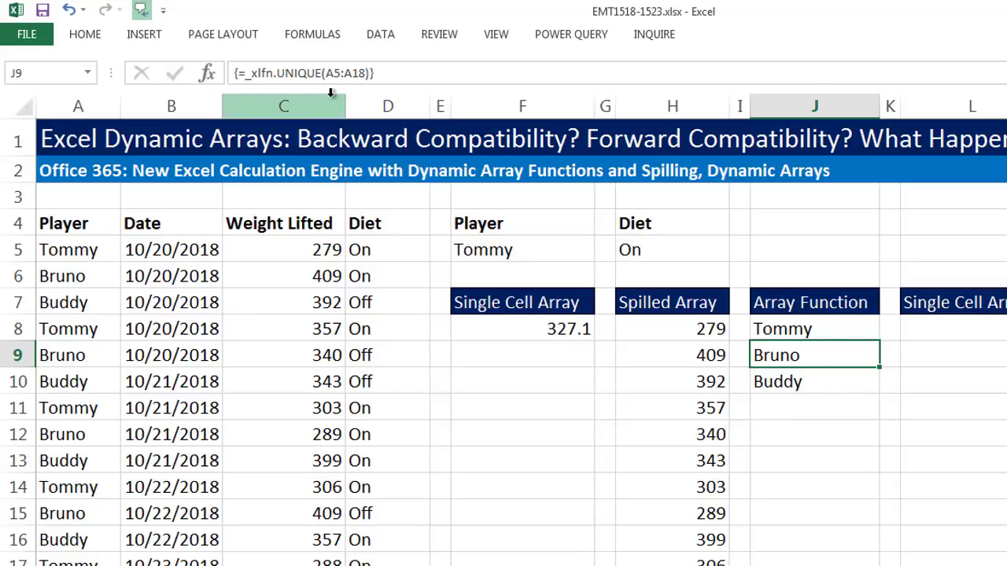
Step: Re-enter the AVERAGE(IF) formula in cell F8 as a regular, non-array formula
{"action": "double_click", "coordinate": [523, 328]}
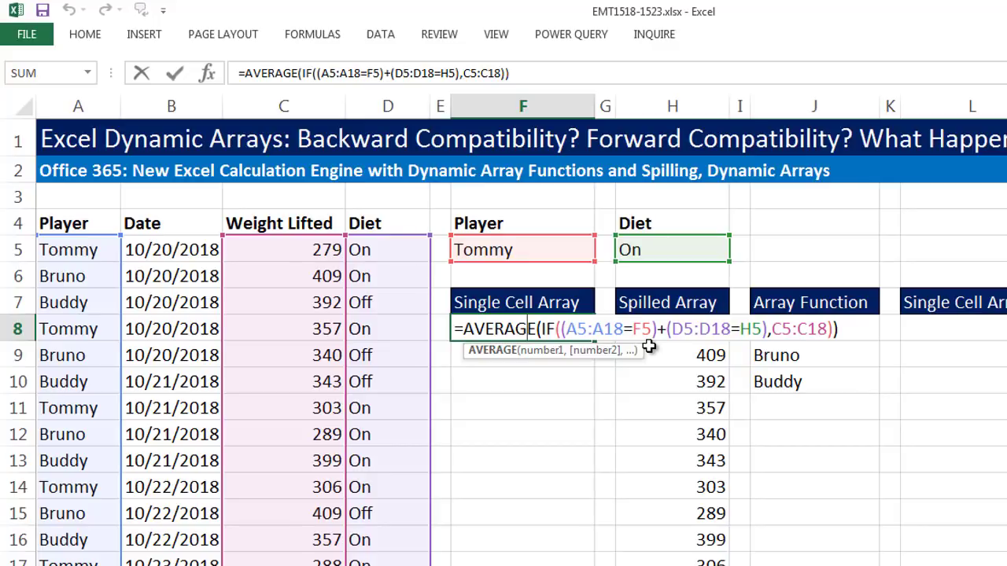
{"action": "key", "text": "ctrl+shift+Return"}
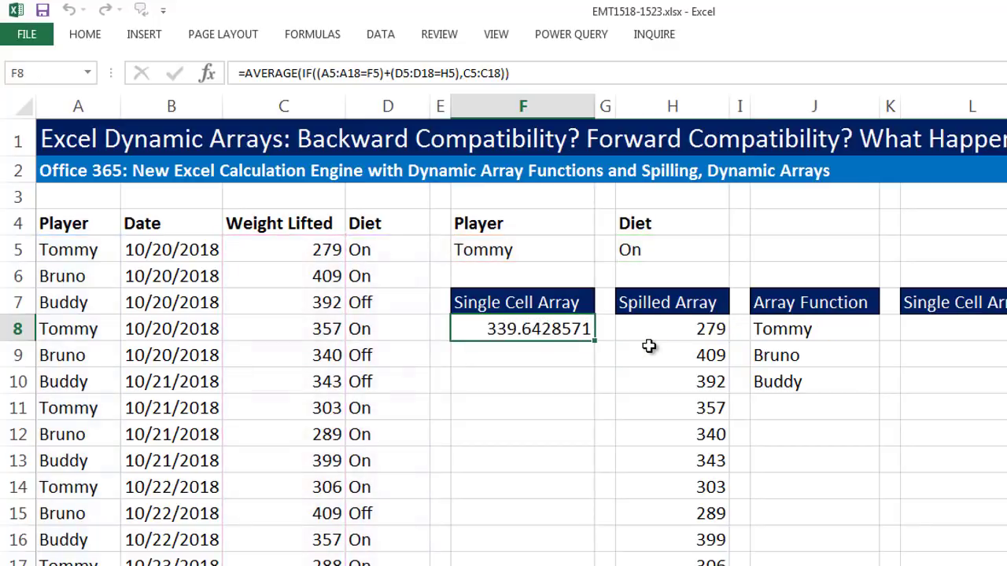
Step: Re-enter the AVERAGE(IF) formula in cell F8 as an array formula
{"action": "key", "text": "Down"}
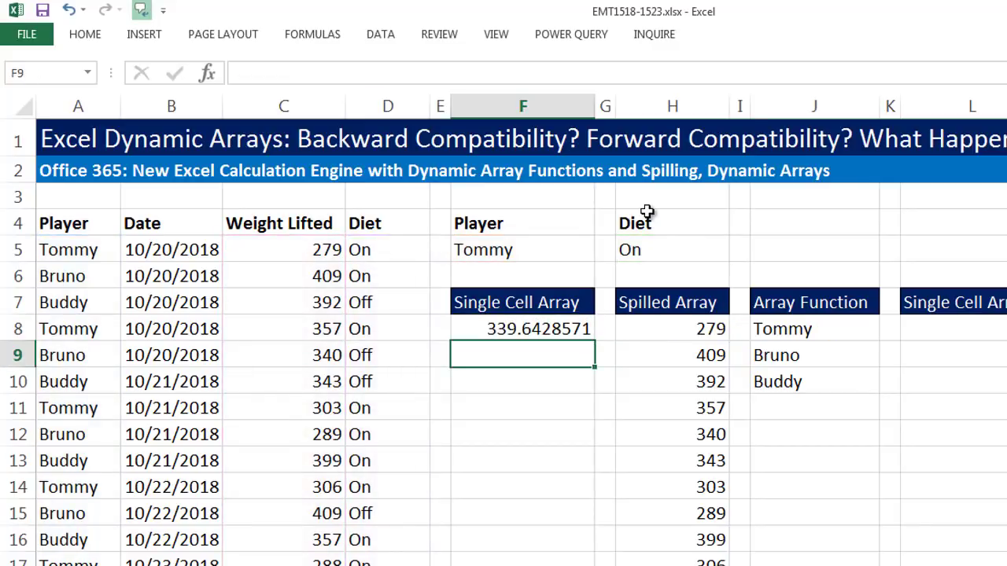
{"action": "left_click", "coordinate": [539, 329]}
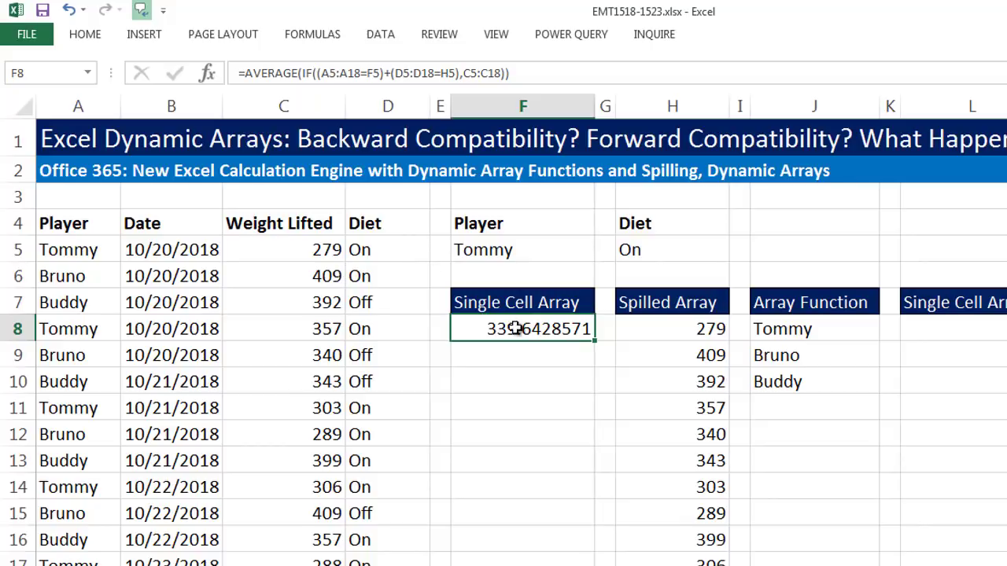
{"action": "left_click_drag", "start_coordinate": [529, 340], "coordinate": [554, 346]}
{"action": "key", "text": "F2"}
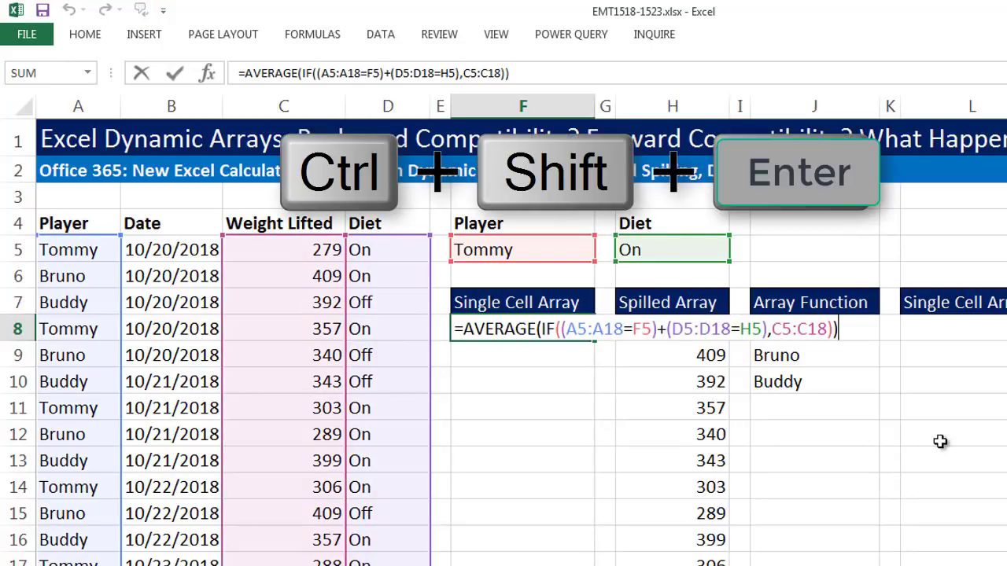
{"action": "key", "text": "ctrl+shift+Return"}
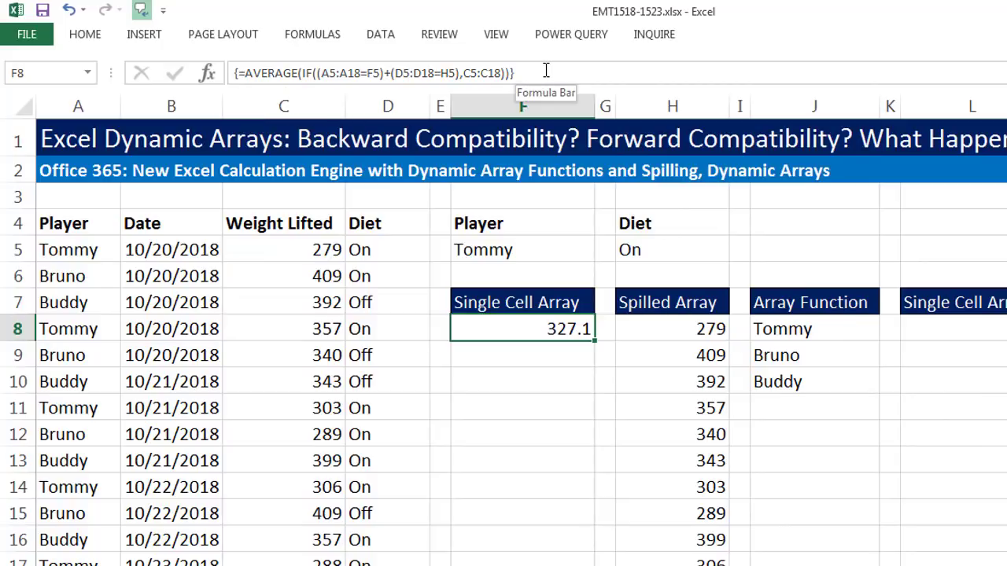
{"action": "double_click", "coordinate": [517, 328]}
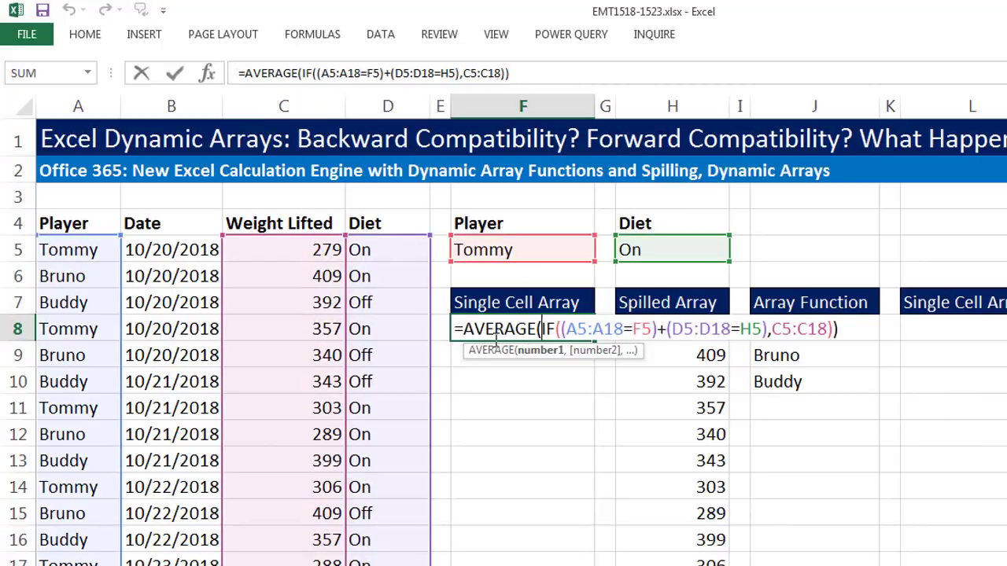
{"action": "key", "text": "ctrl+shift+Return"}
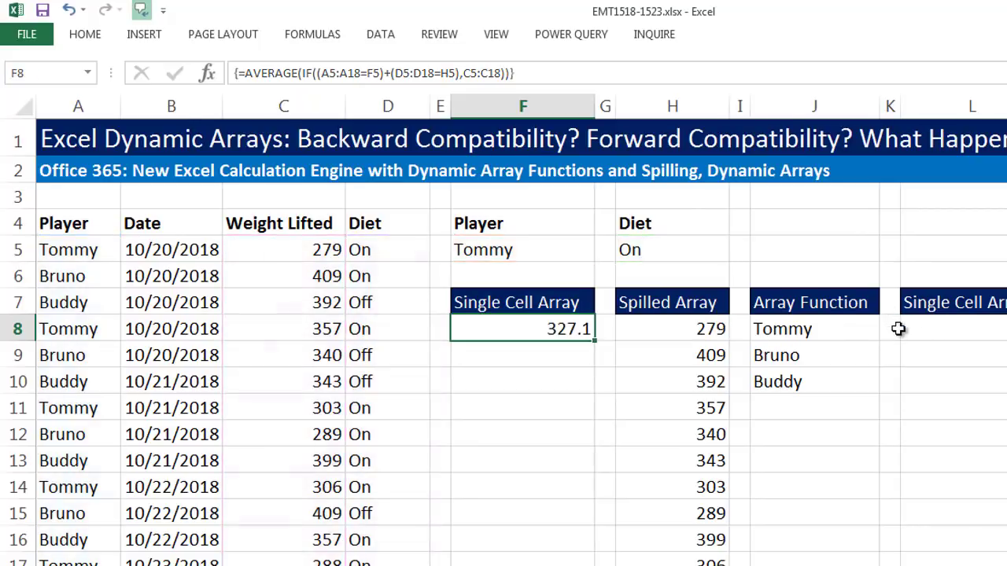
Step: Enter =AVERAGE(IF((A5:A18=F5)+(D5:D18=H5),C5:C18)) as an array formula in Single Cell Array cell L8
{"action": "left_click", "coordinate": [921, 329]}
{"action": "key", "text": "F2"}
{"action": "type", "text": "=AVERAGE(IF((A5:A18=F5)+(D5:D18=H5),C5:C18))"}
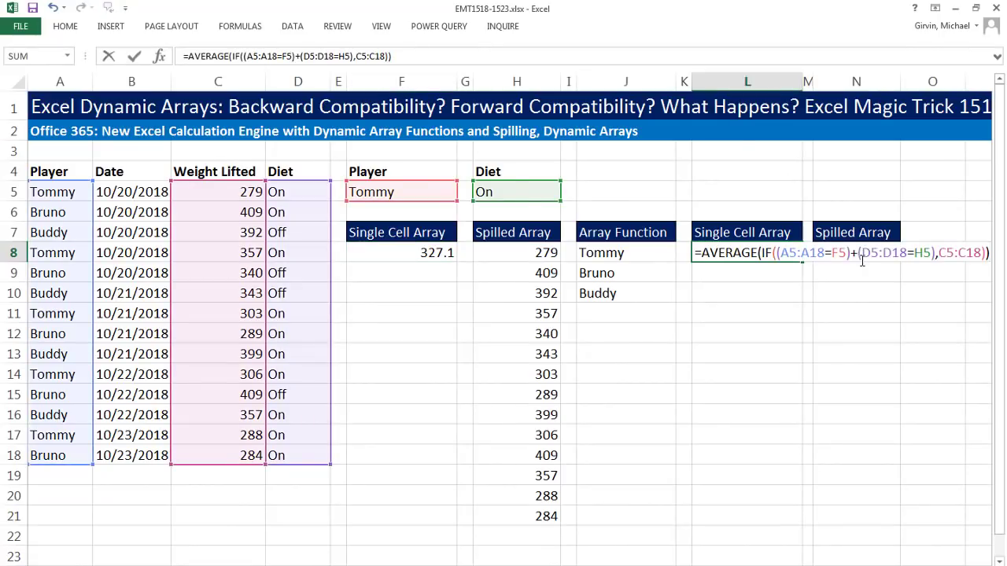
{"action": "key", "text": "ctrl+shift+Return"}
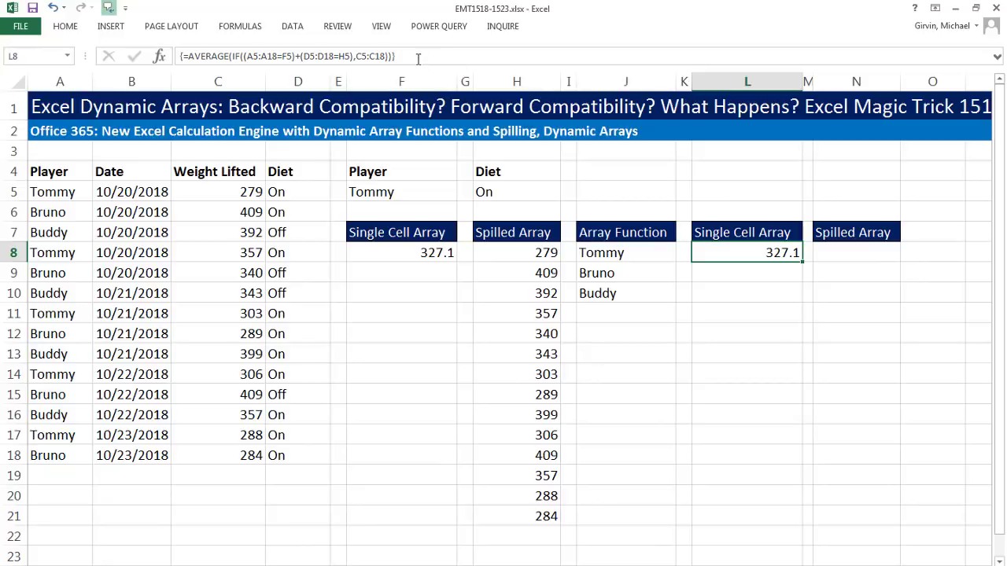
Step: Enter =C5:C18 as one multi-cell array formula across the Spilled Array cells N8:N21
{"action": "left_click", "coordinate": [855, 250]}
{"action": "left_click_drag", "start_coordinate": [854, 262], "coordinate": [844, 515]}
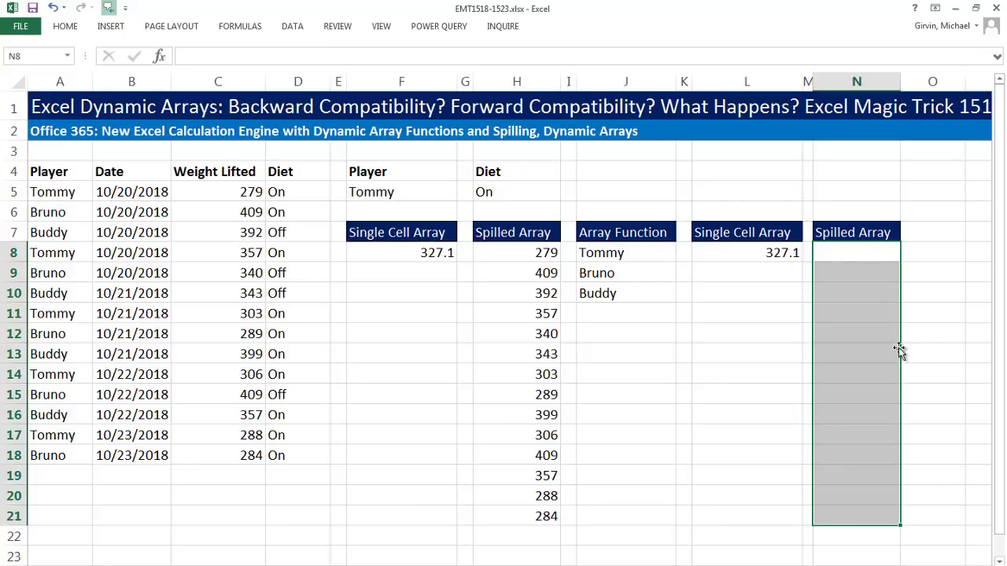
{"action": "type", "text": "="}
{"action": "left_click_drag", "start_coordinate": [236, 192], "coordinate": [227, 467]}
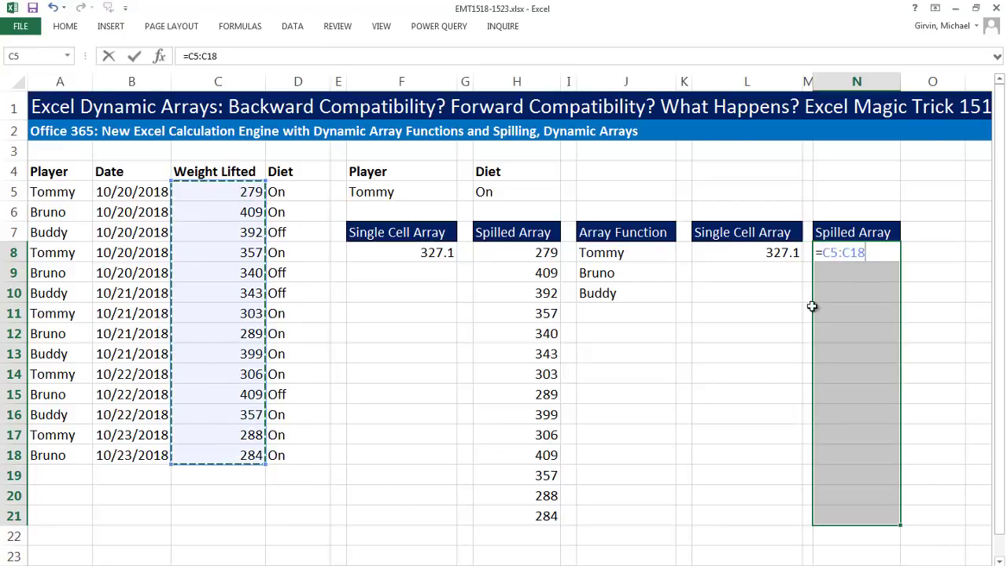
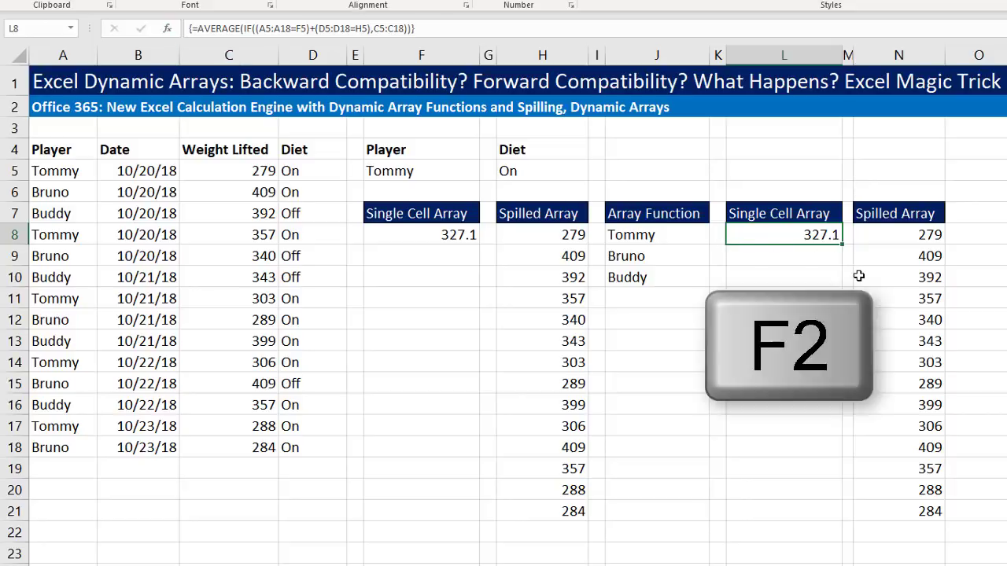
Step: In the Office 365 version of the workbook, re-enter the AVERAGE(IF) formula in L8 as a regular formula
{"action": "key", "text": "F2"}
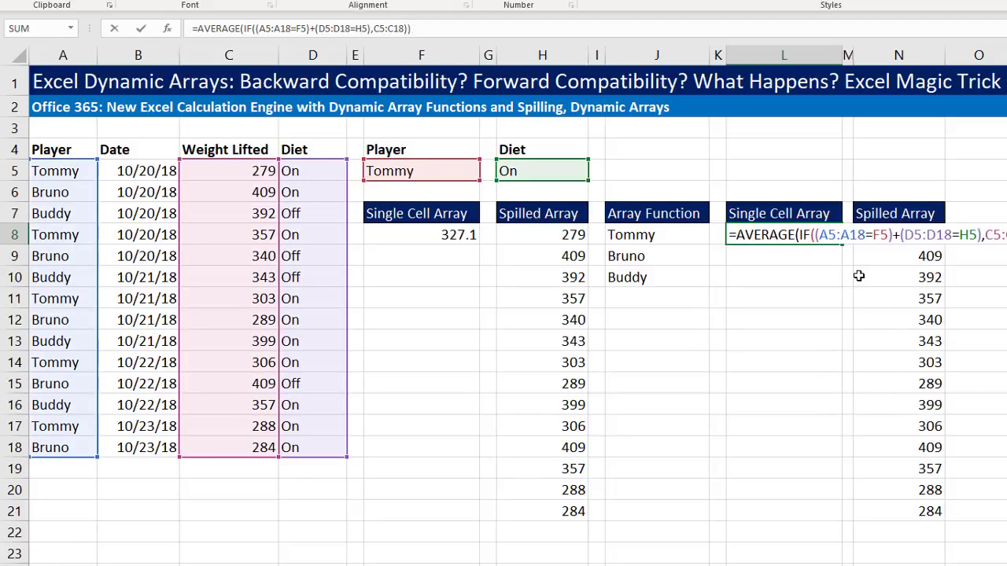
{"action": "key", "text": "Escape"}
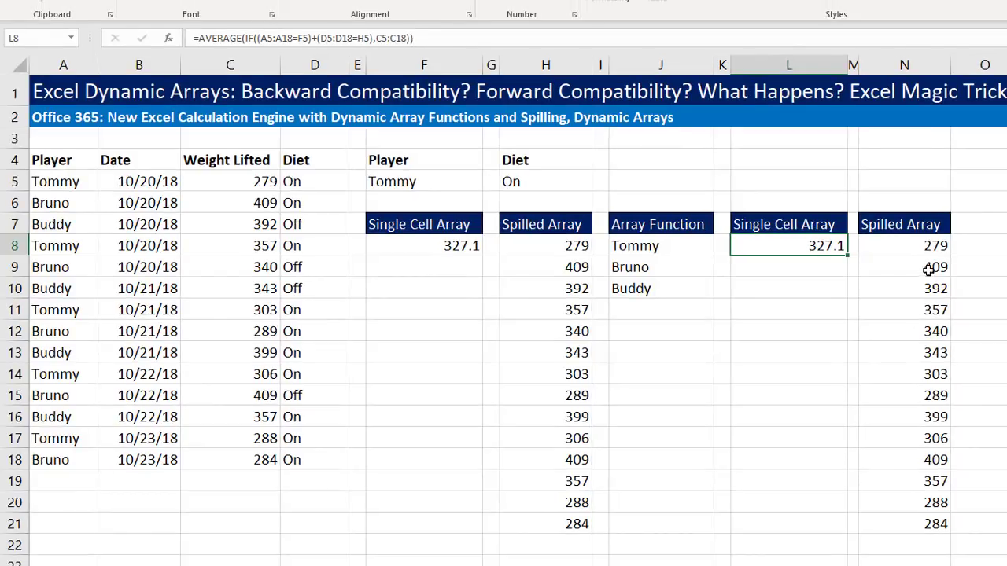
Step: Examine the array formulas in cells N8, N12 and N15 of the second Spilled Array column
{"action": "left_click", "coordinate": [922, 258]}
{"action": "left_click", "coordinate": [905, 252]}
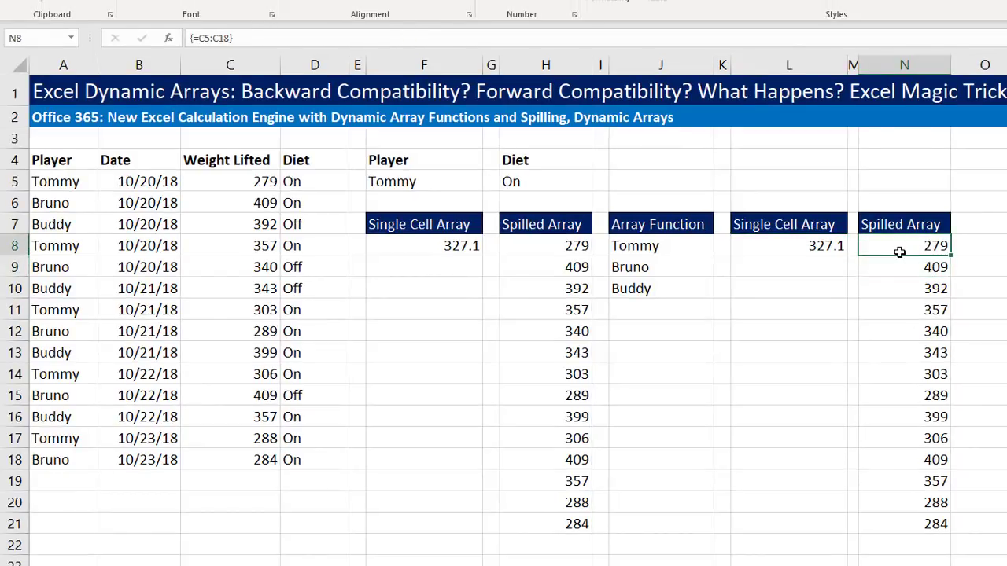
{"action": "left_click", "coordinate": [913, 333]}
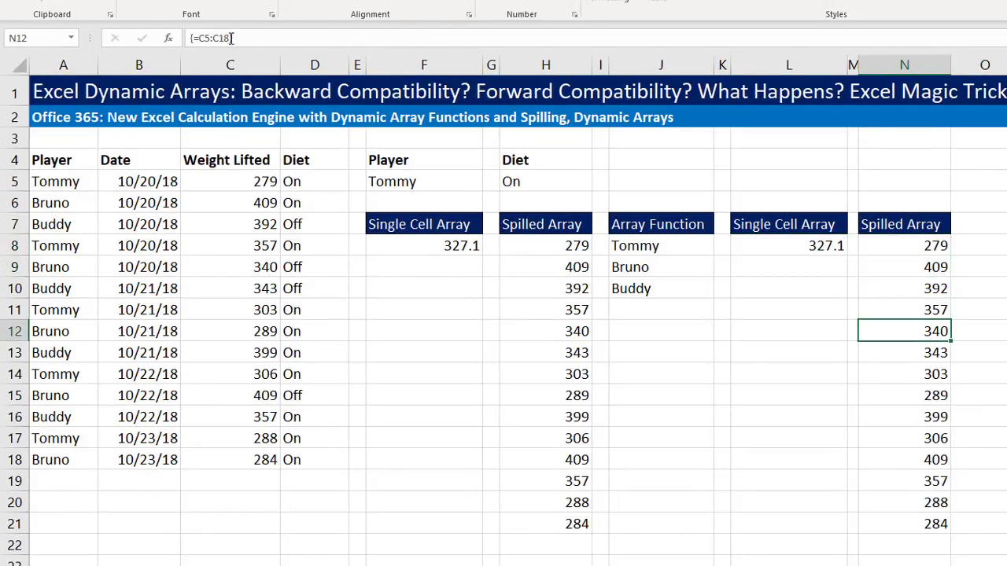
{"action": "left_click", "coordinate": [893, 396]}
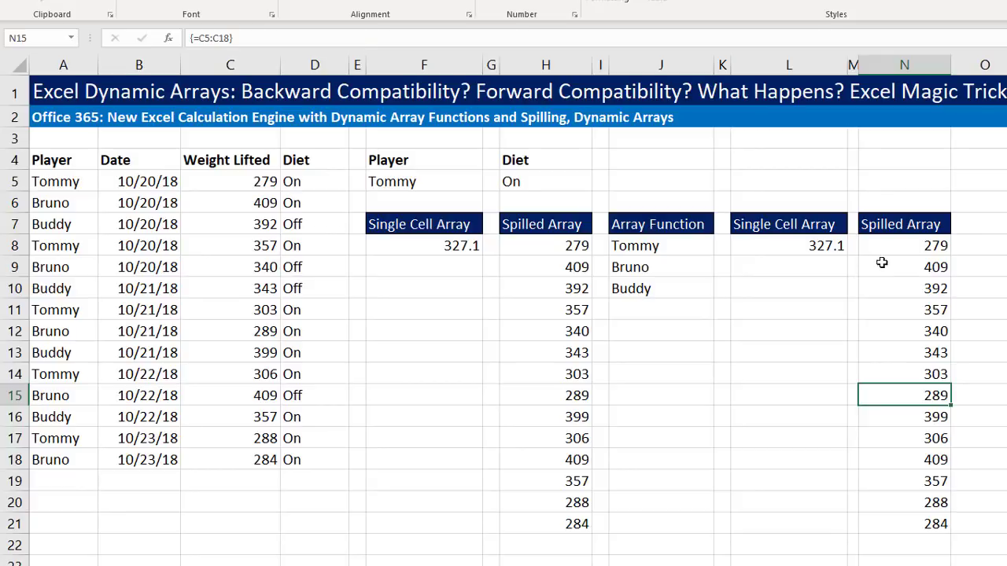
Step: Clear N8:N21, enter =C5:C18 in N8 as a dynamic array formula, and undo the replacement
{"action": "left_click_drag", "start_coordinate": [892, 247], "coordinate": [910, 537]}
{"action": "key", "text": "Delete"}
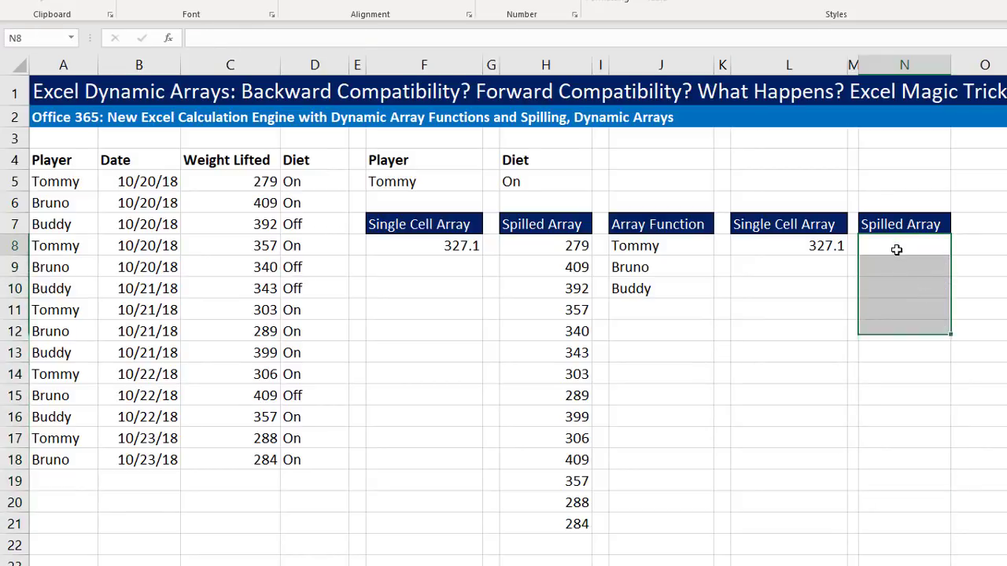
{"action": "left_click", "coordinate": [897, 248]}
{"action": "type", "text": "="}
{"action": "left_click_drag", "start_coordinate": [233, 183], "coordinate": [243, 460]}
{"action": "key", "text": "Return"}
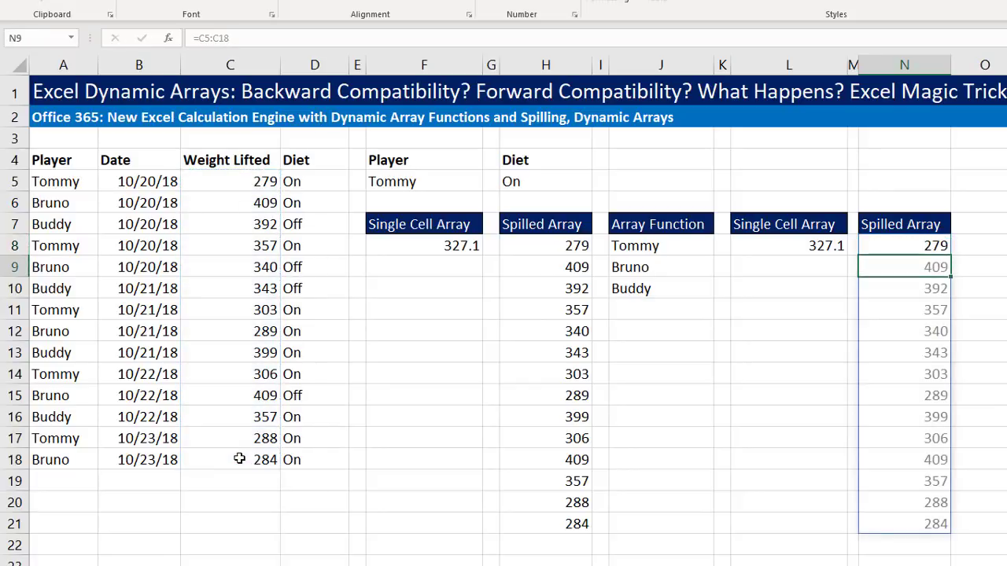
{"action": "left_click_drag", "start_coordinate": [897, 245], "coordinate": [897, 524]}
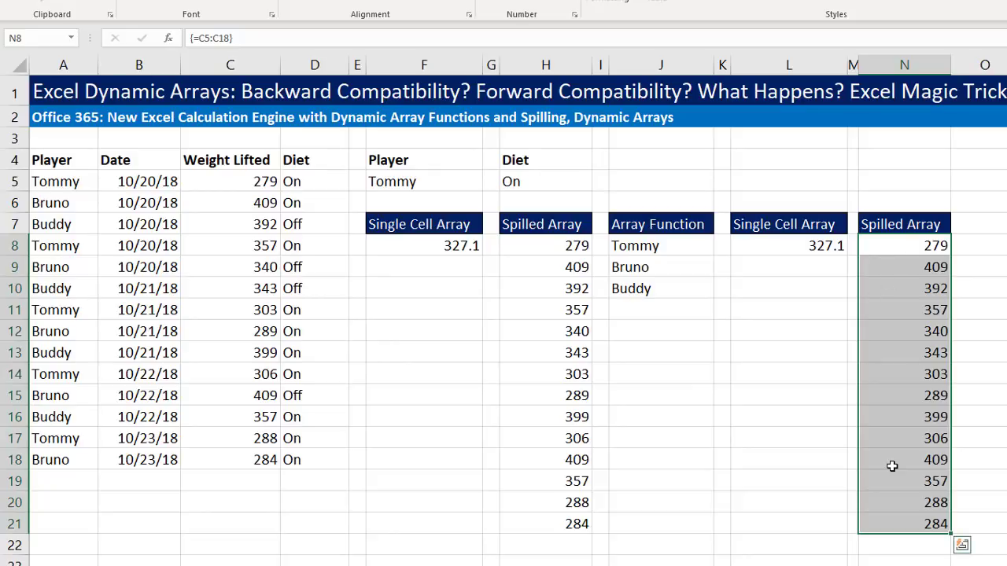
Step: Check the formulas in J8 and H8, and re-enter the AVERAGE(IF) formula in F8 as a regular formula
{"action": "left_click", "coordinate": [669, 249]}
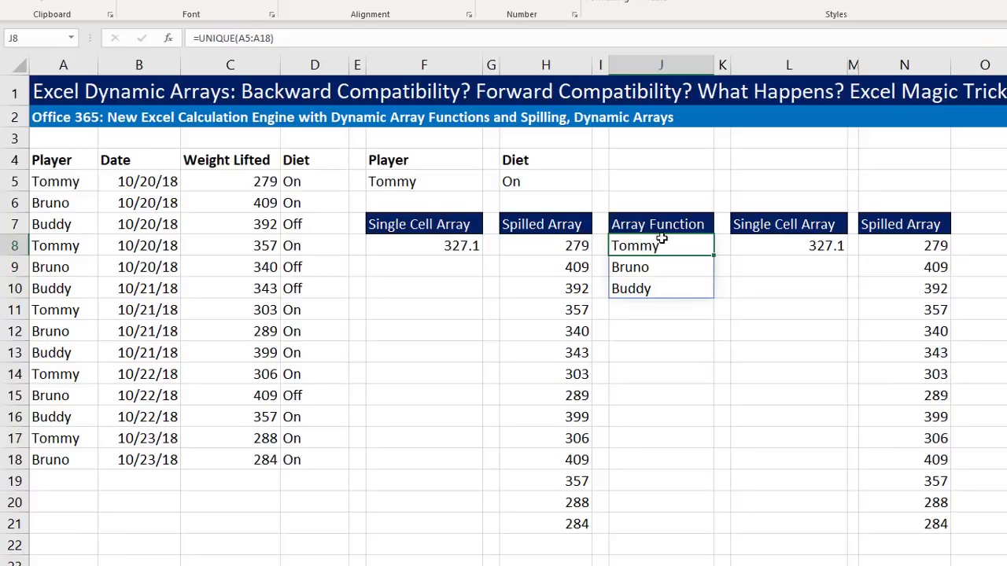
{"action": "left_click", "coordinate": [520, 246]}
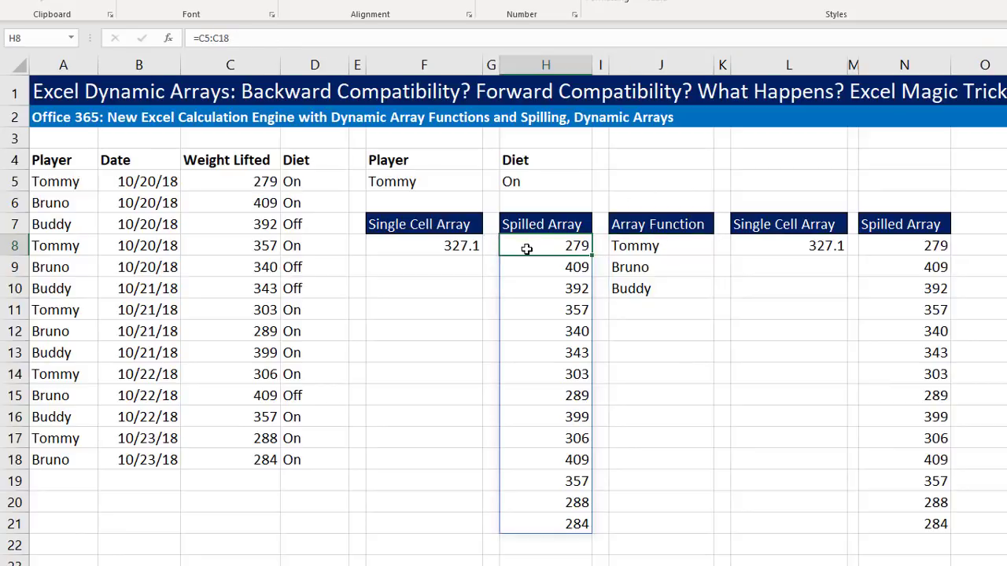
{"action": "left_click", "coordinate": [381, 242]}
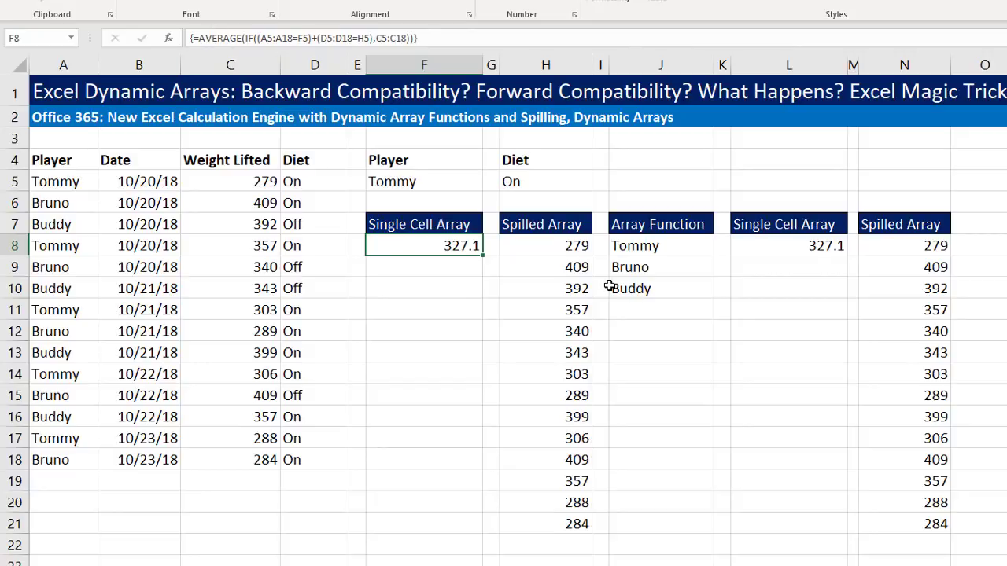
{"action": "key", "text": "F2"}
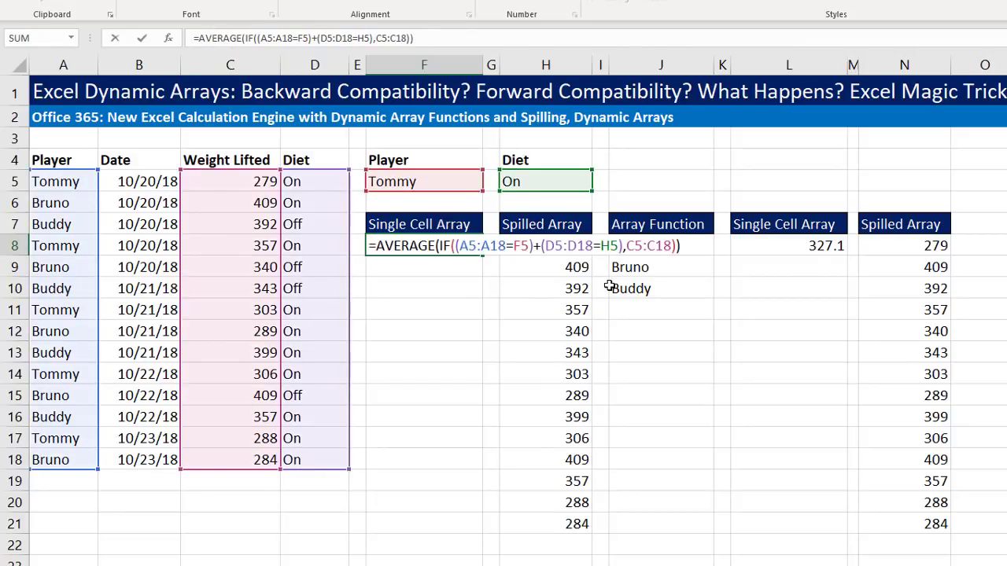
{"action": "key", "text": "Return"}
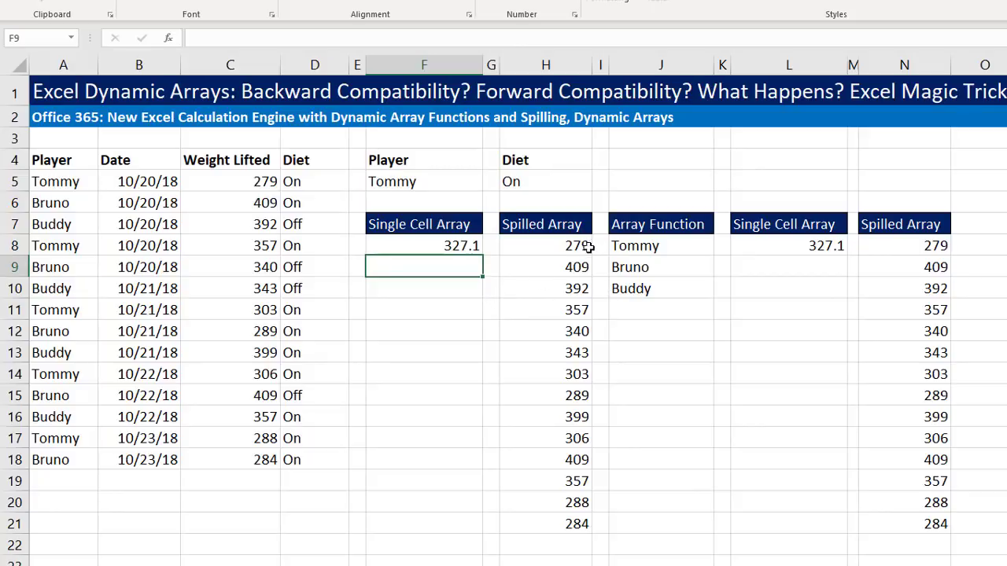
{"action": "left_click", "coordinate": [623, 244]}
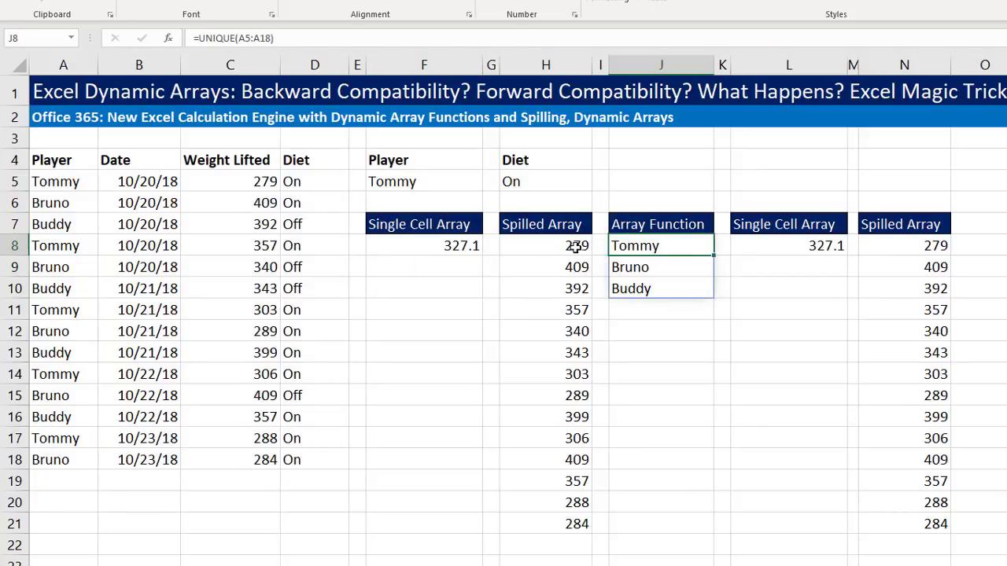
Step: Move the whole array range N8:N21 to P8:P21 and undo the move
{"action": "left_click_drag", "start_coordinate": [914, 247], "coordinate": [926, 532]}
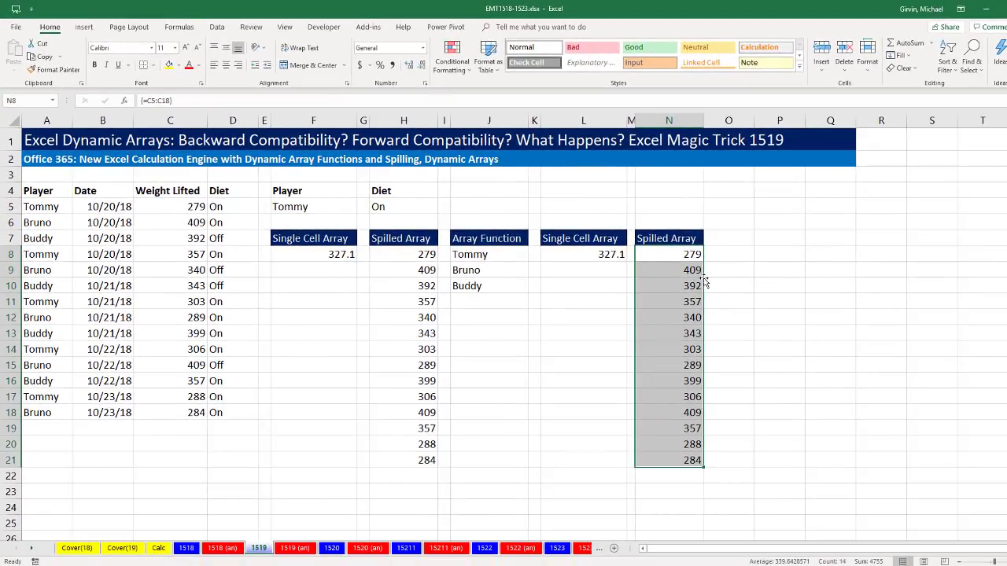
{"action": "left_click_drag", "start_coordinate": [705, 281], "coordinate": [793, 286]}
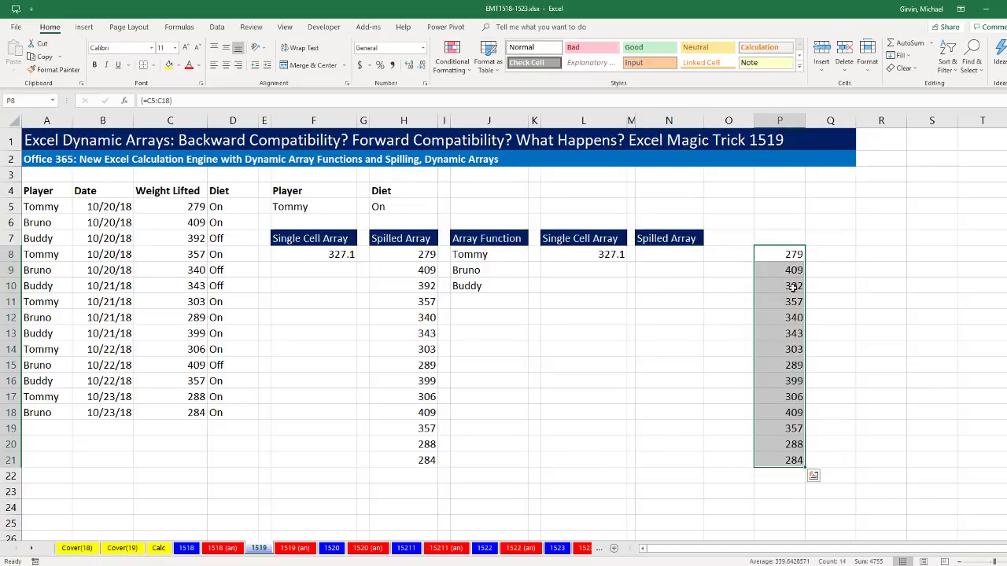
{"action": "key", "text": "ctrl+z"}
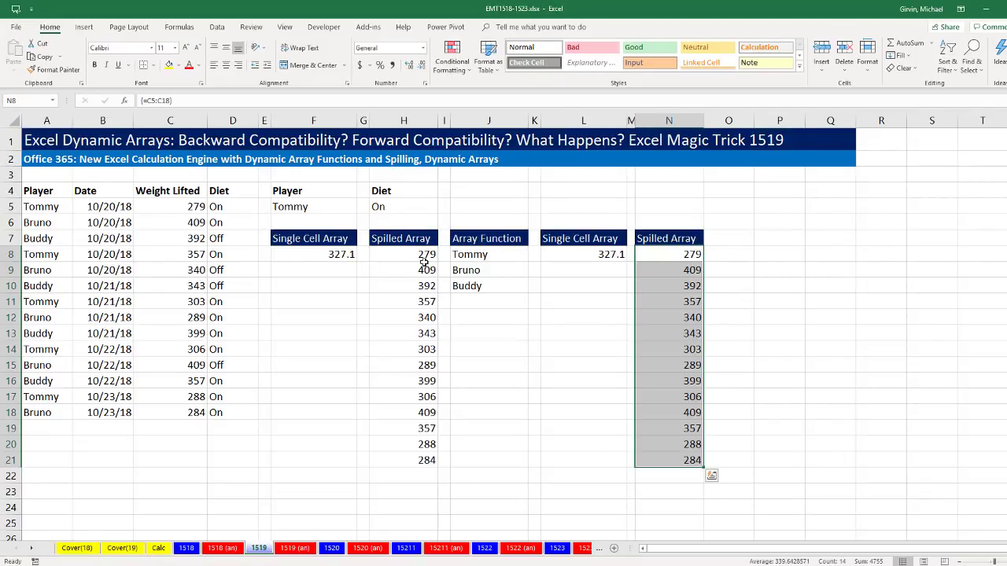
Step: Try to move the whole spilled range H8:H21 into the empty area beyond column N, and undo the move
{"action": "left_click_drag", "start_coordinate": [424, 258], "coordinate": [414, 460]}
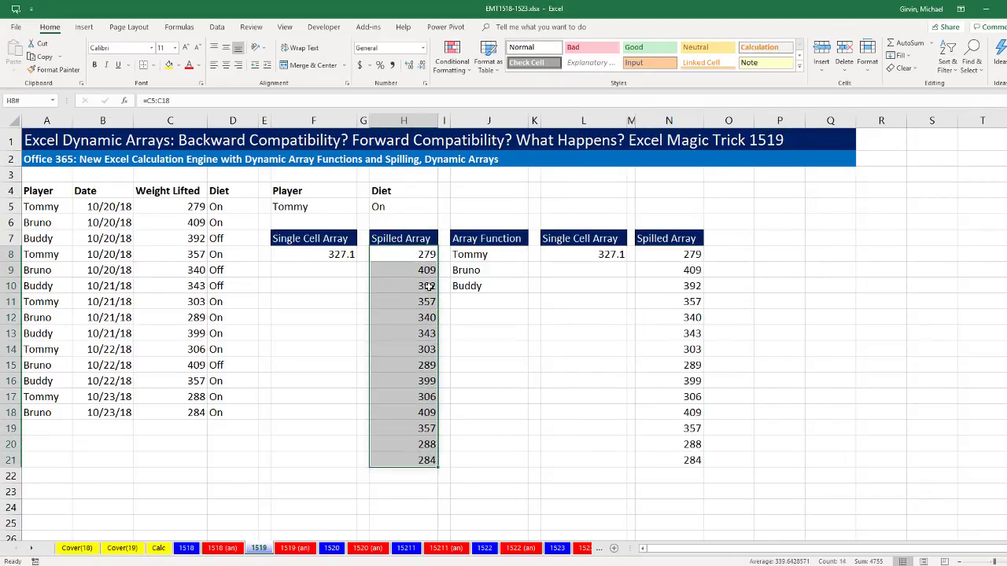
{"action": "left_click_drag", "start_coordinate": [439, 272], "coordinate": [807, 271]}
{"action": "key", "text": "ctrl+z"}
Step: Move only the first spilled cell H8 to P7 and undo the move
{"action": "left_click", "coordinate": [405, 252]}
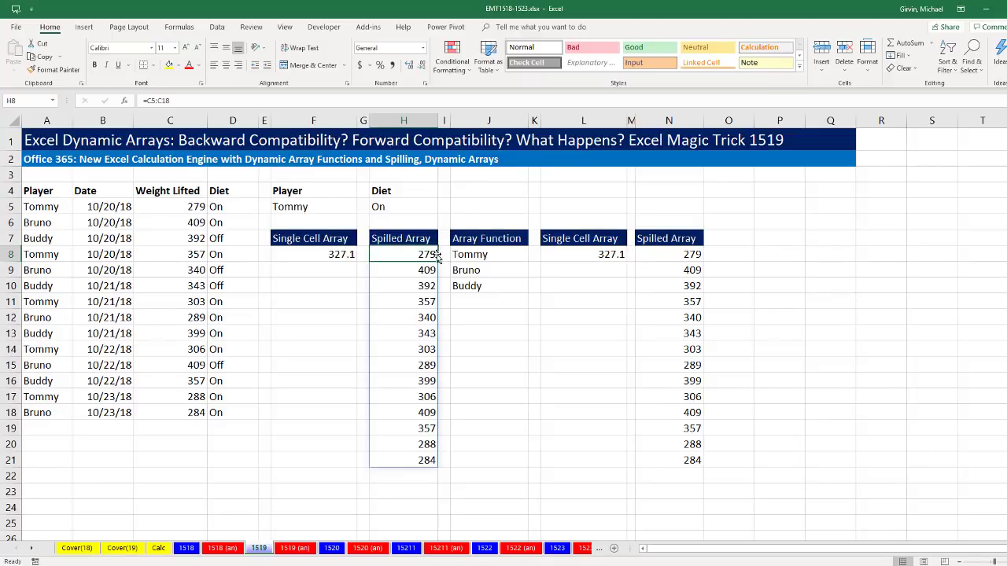
{"action": "left_click_drag", "start_coordinate": [437, 257], "coordinate": [822, 248]}
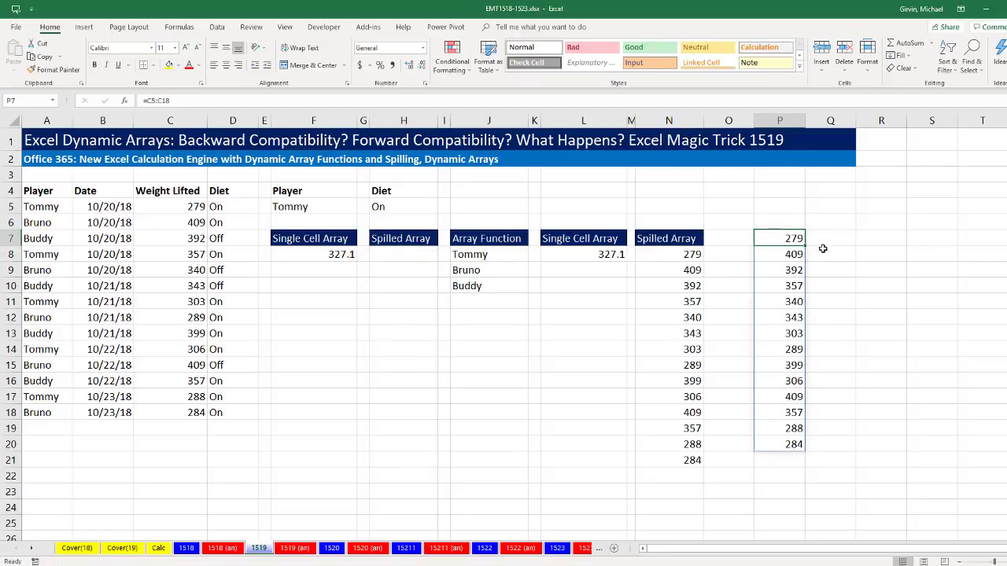
{"action": "key", "text": "ctrl+z"}
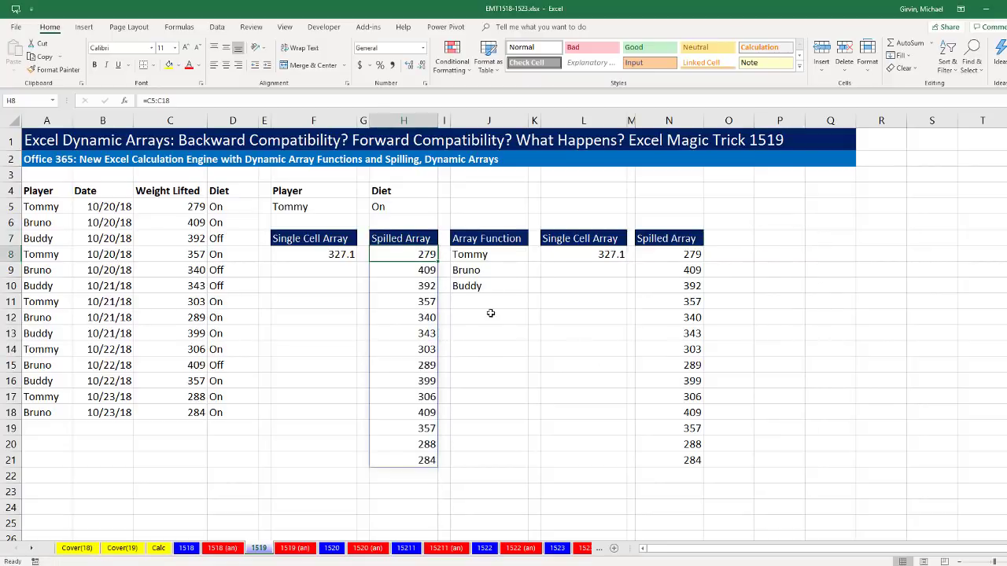